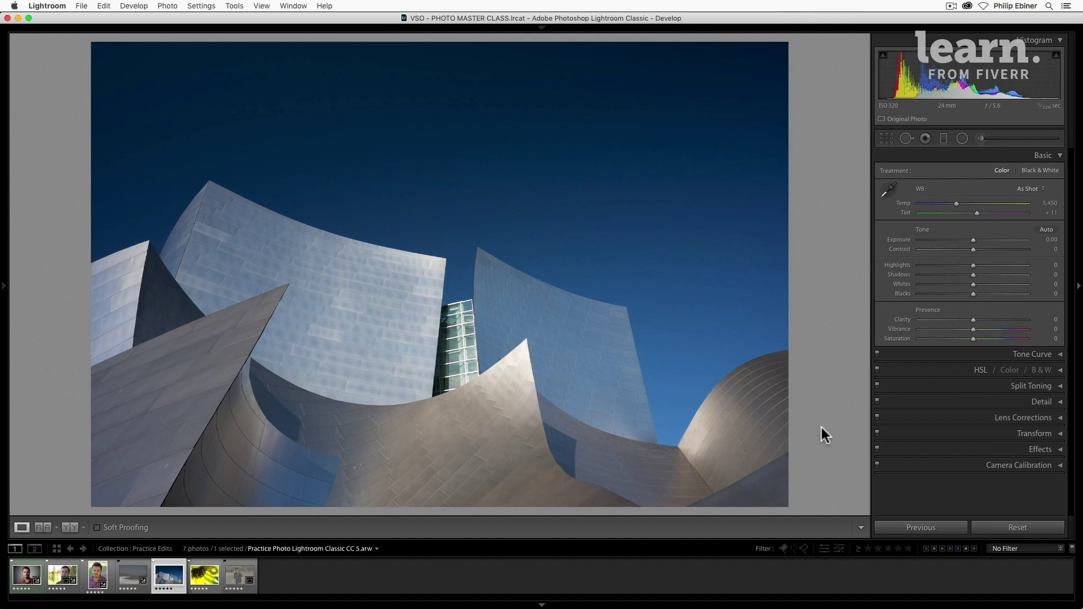
Expand the HSL / Color / B&W panel, then switch to the night light-trail photo.
left_click(1052, 376)
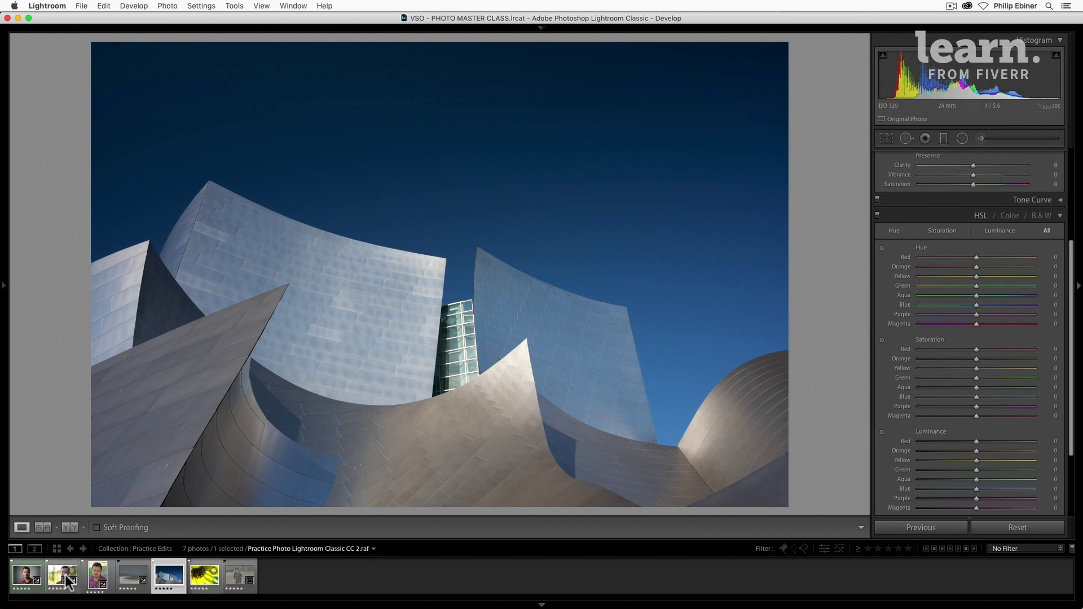
left_click(122, 567)
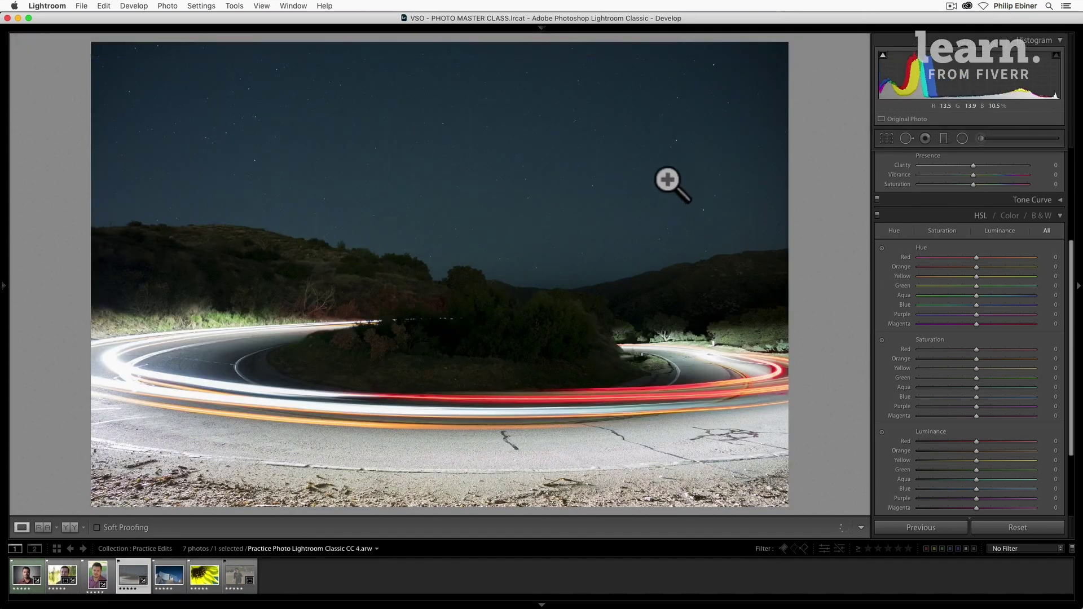
Collapse the HSL panel and raise the light-trail photo's Basic Saturation to +27.
left_click_drag(1071, 249, 1077, 148)
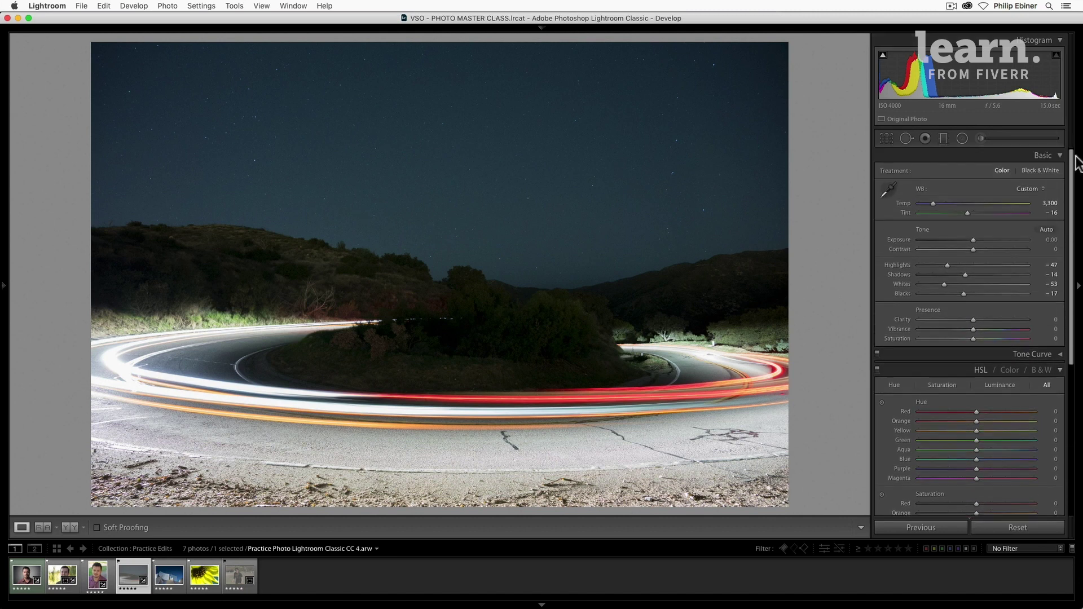
left_click(1059, 371)
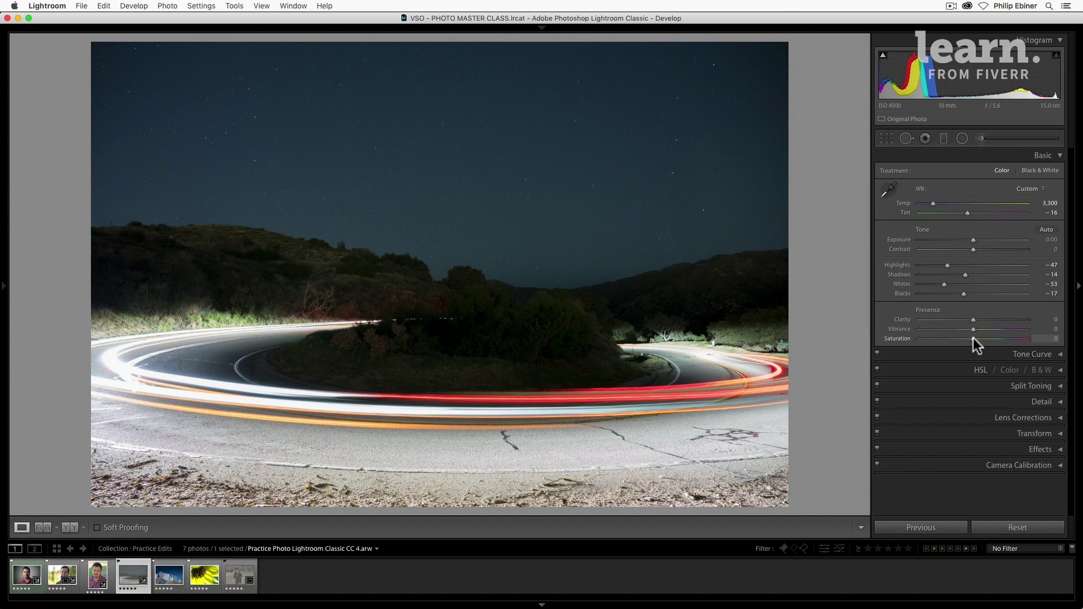
mouse_move(973, 338)
left_mouse_down()
mouse_move(1014, 339)
mouse_move(902, 336)
mouse_move(1012, 341)
mouse_move(977, 341)
mouse_move(987, 342)
left_mouse_up()
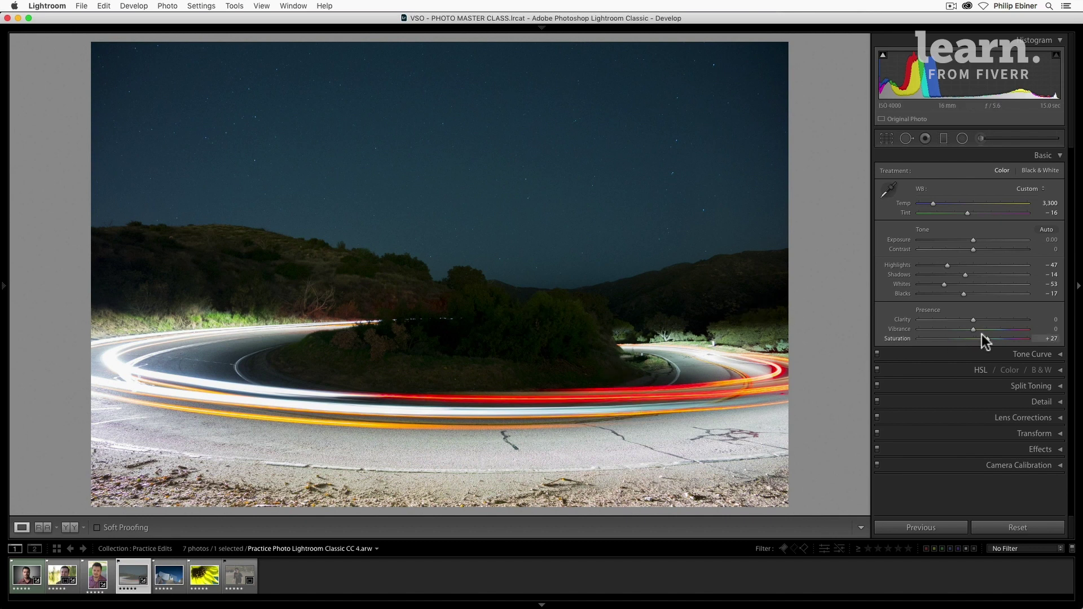
Open the purple-shirt portrait, test a Saturation boost, then reset Saturation to 0.
left_click(92, 576)
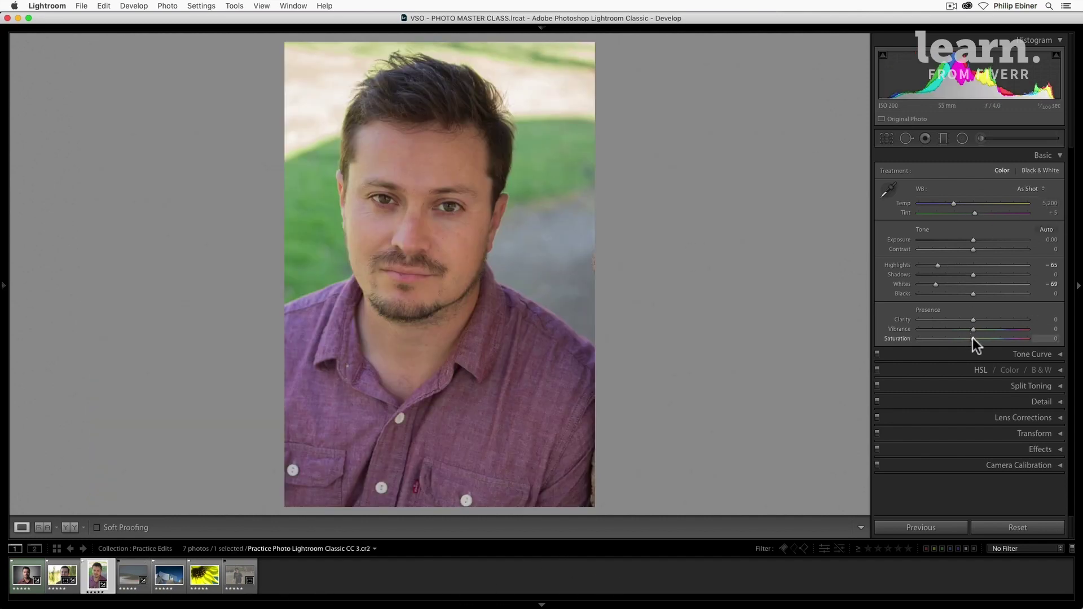
mouse_move(973, 338)
left_mouse_down()
mouse_move(1007, 341)
mouse_move(981, 340)
left_mouse_up()
double_click(981, 340)
Try the portrait's Vibrance at around +27 and higher, then reset Vibrance to 0.
left_click_drag(971, 329, 990, 329)
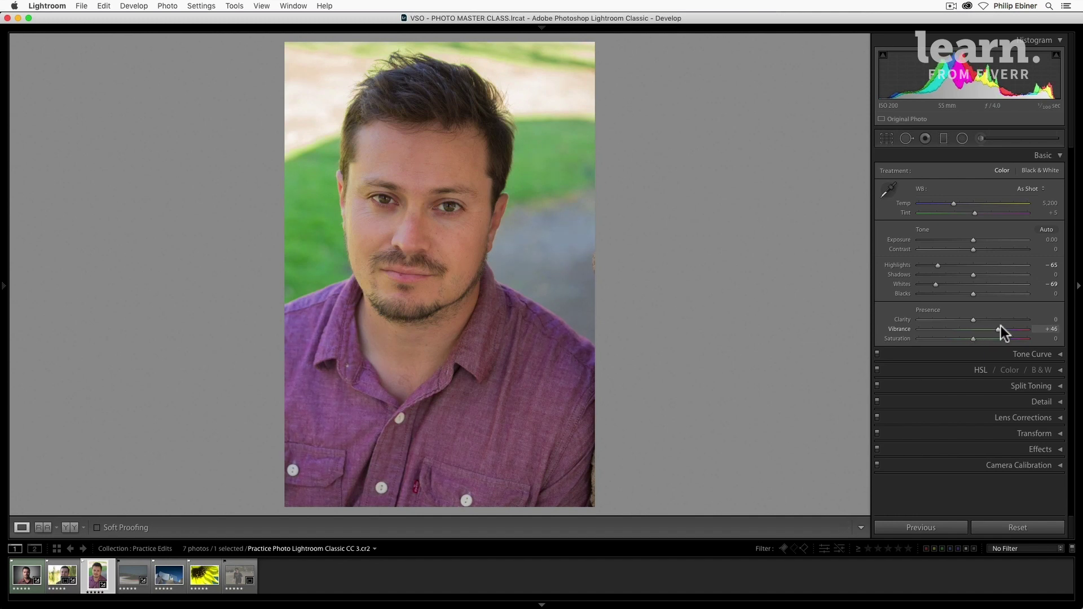
left_click_drag(1000, 326, 984, 325)
left_click_drag(989, 326, 1019, 332)
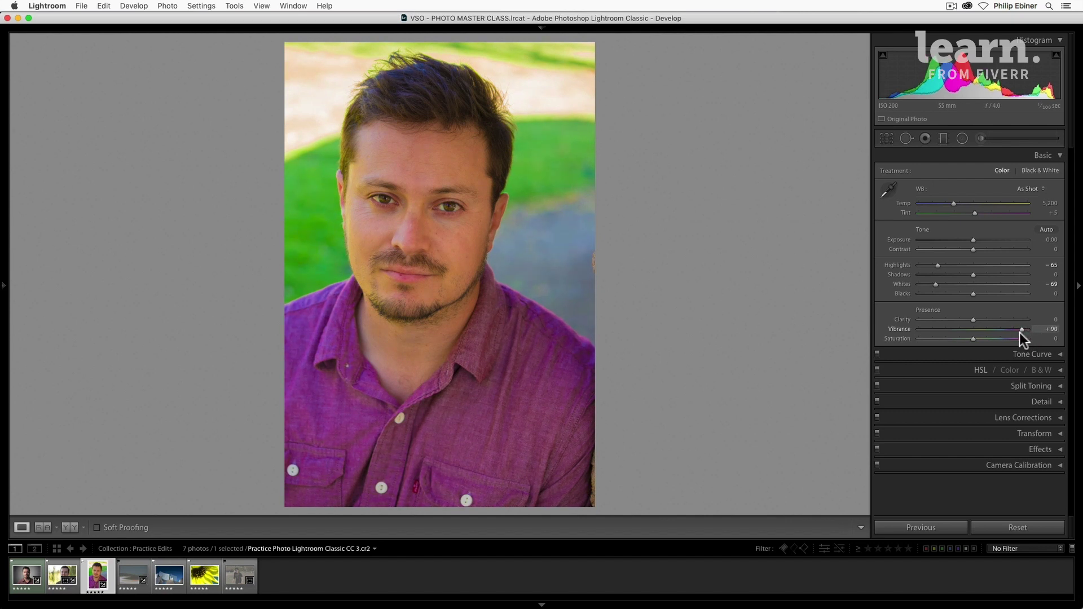
double_click(1021, 330)
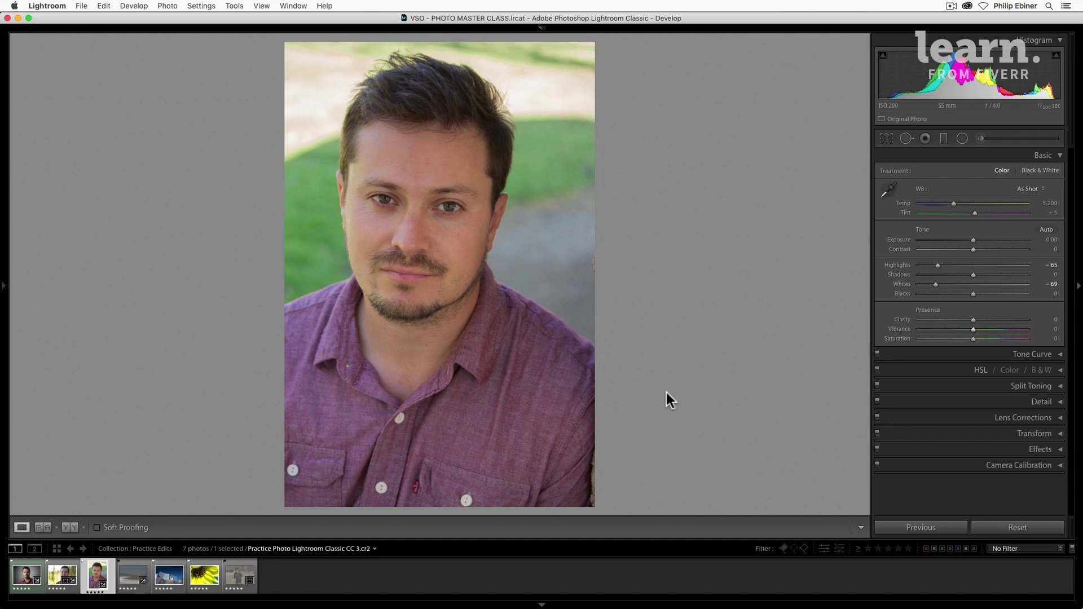
On the smiling man's portrait, test and reset Saturation, then set Vibrance to +21.
left_click(62, 575)
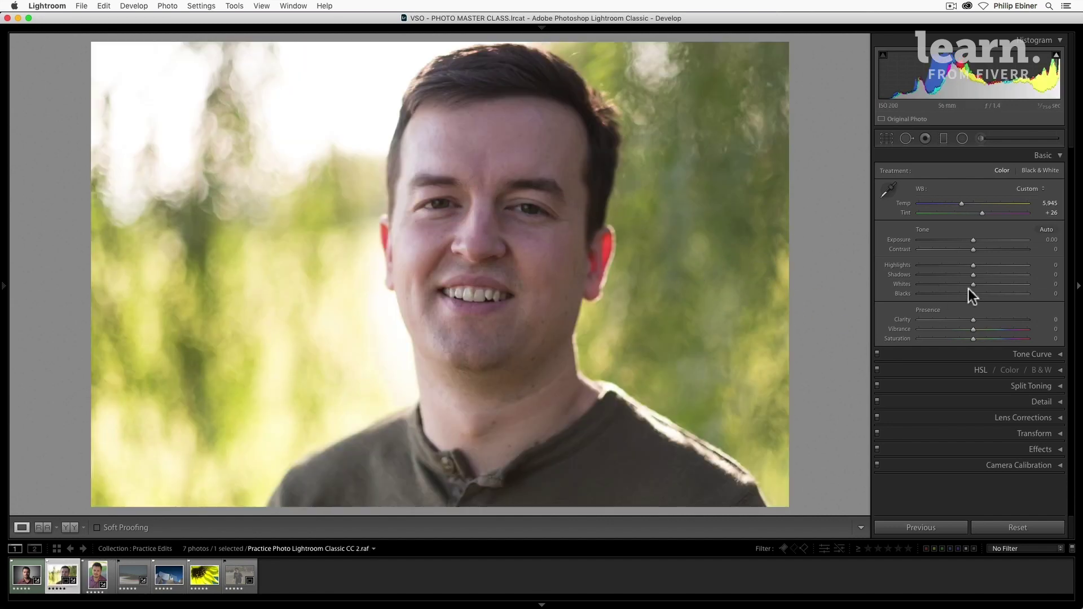
left_click_drag(974, 337, 999, 340)
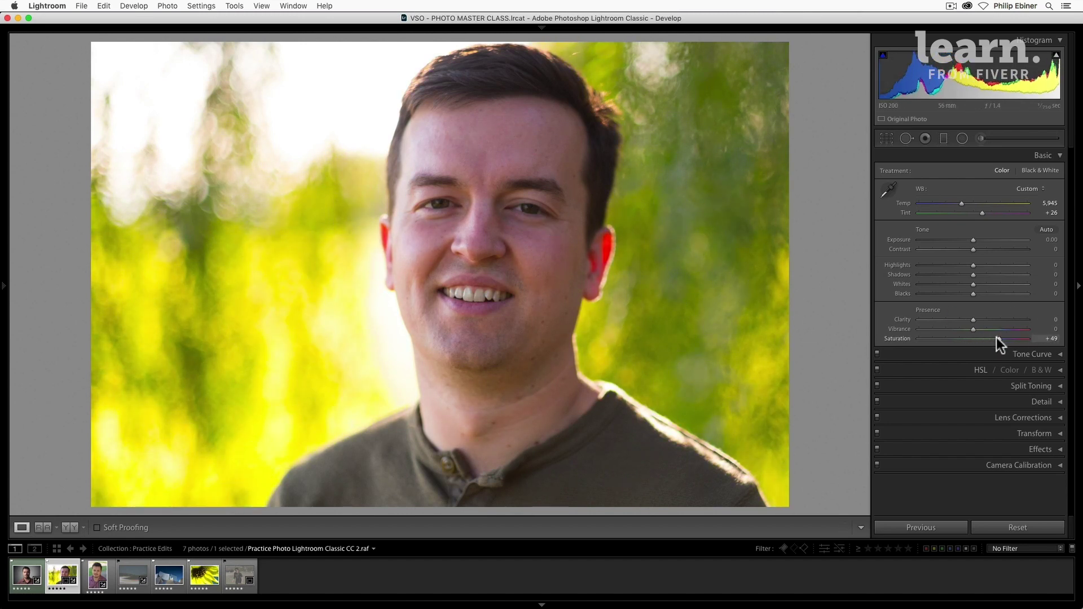
double_click(999, 337)
left_click_drag(969, 328, 994, 335)
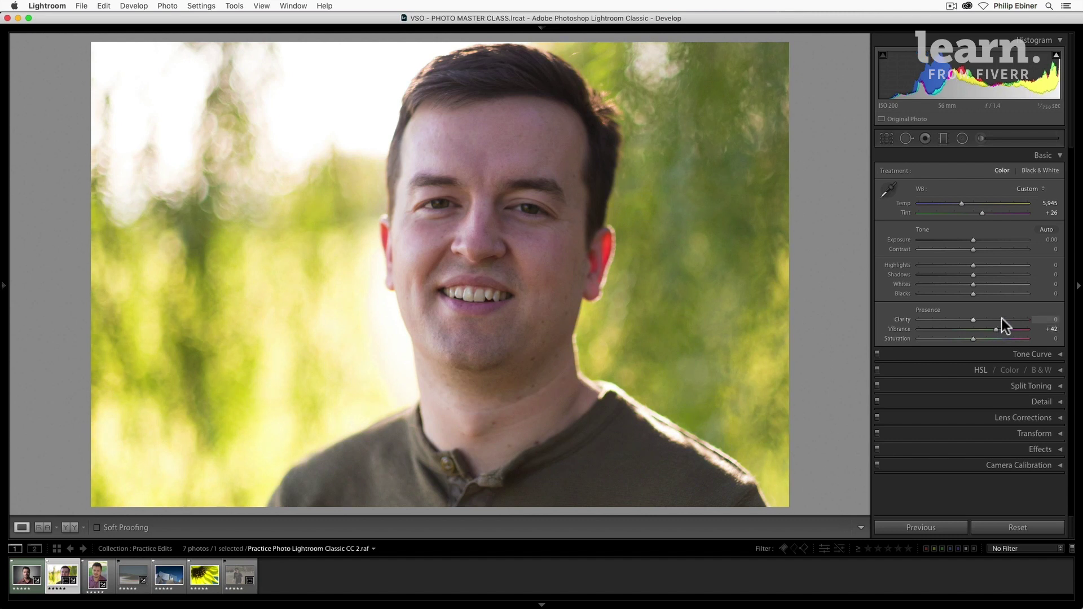
left_click_drag(995, 328, 983, 330)
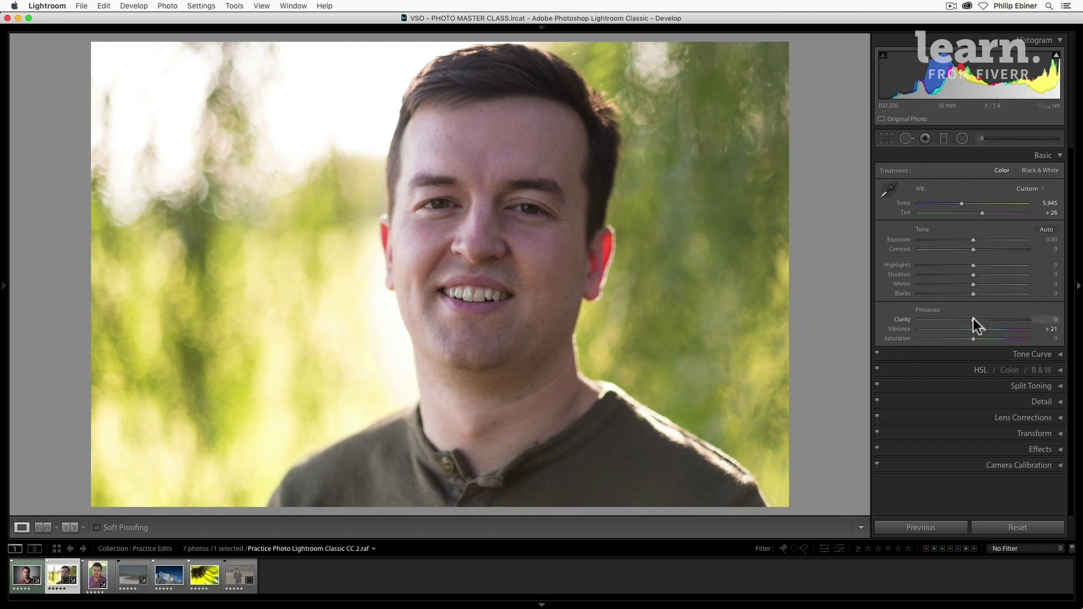
Test Clarity between +100 and -100, then return Clarity to 0.
left_click_drag(973, 318, 1066, 327)
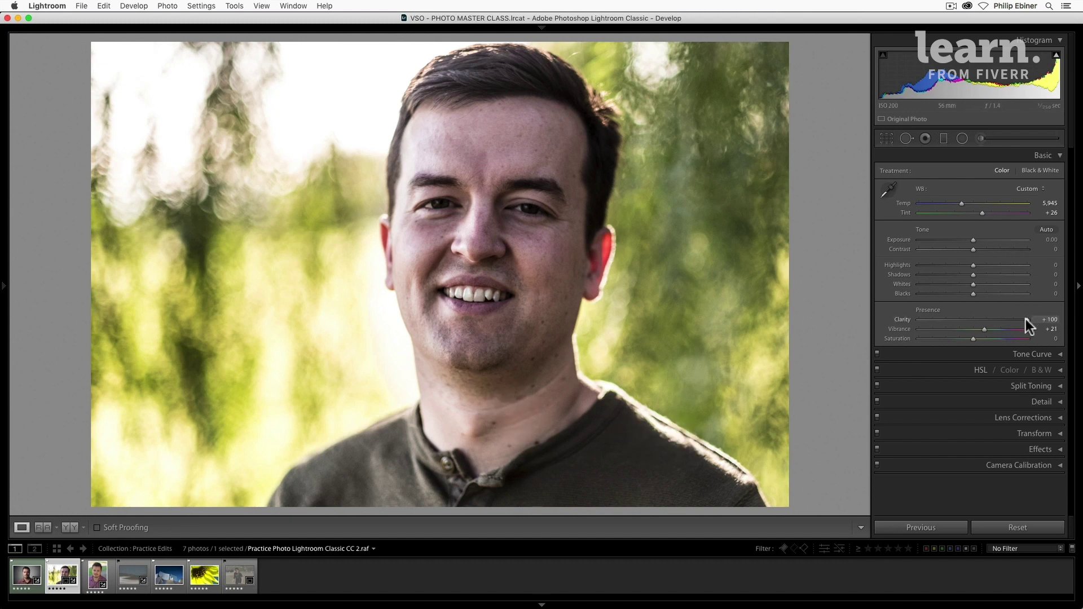
left_click_drag(1025, 320, 891, 317)
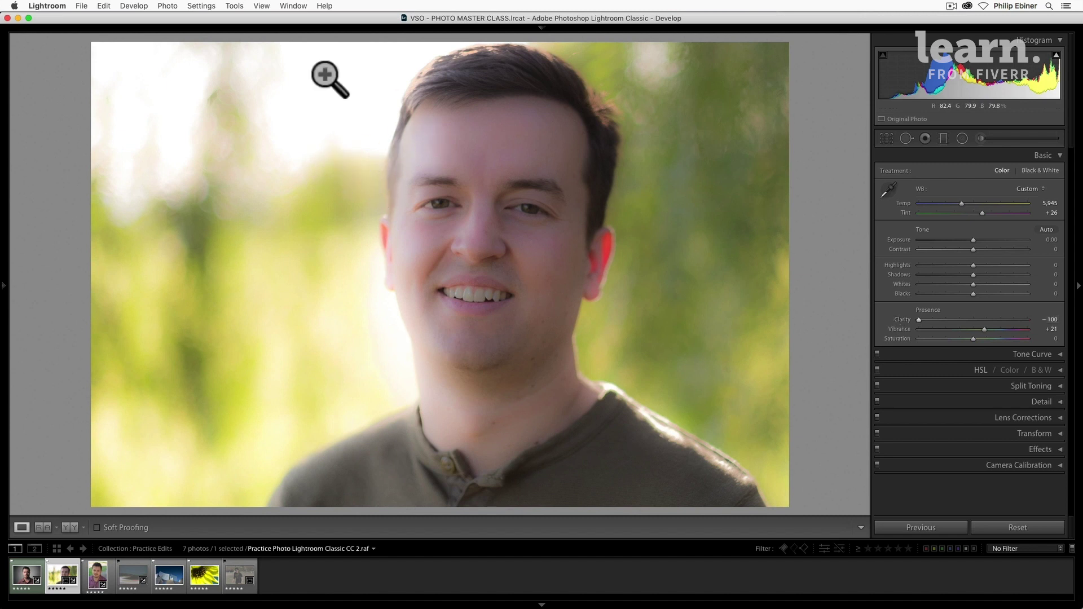
double_click(918, 319)
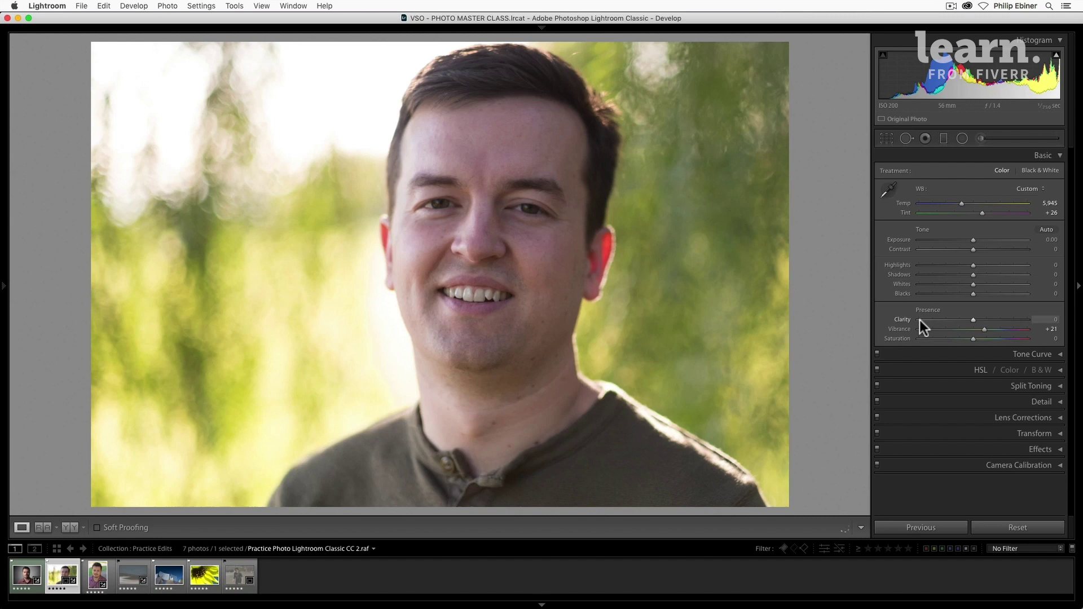
left_click(133, 574)
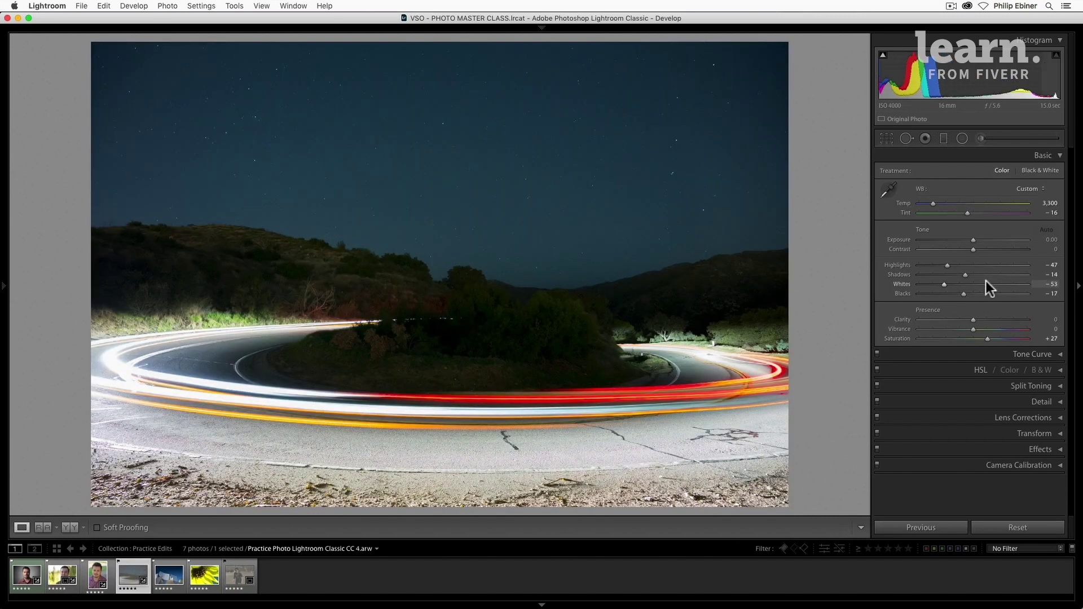
mouse_move(972, 319)
left_mouse_down()
mouse_move(1047, 328)
mouse_move(963, 319)
left_mouse_up()
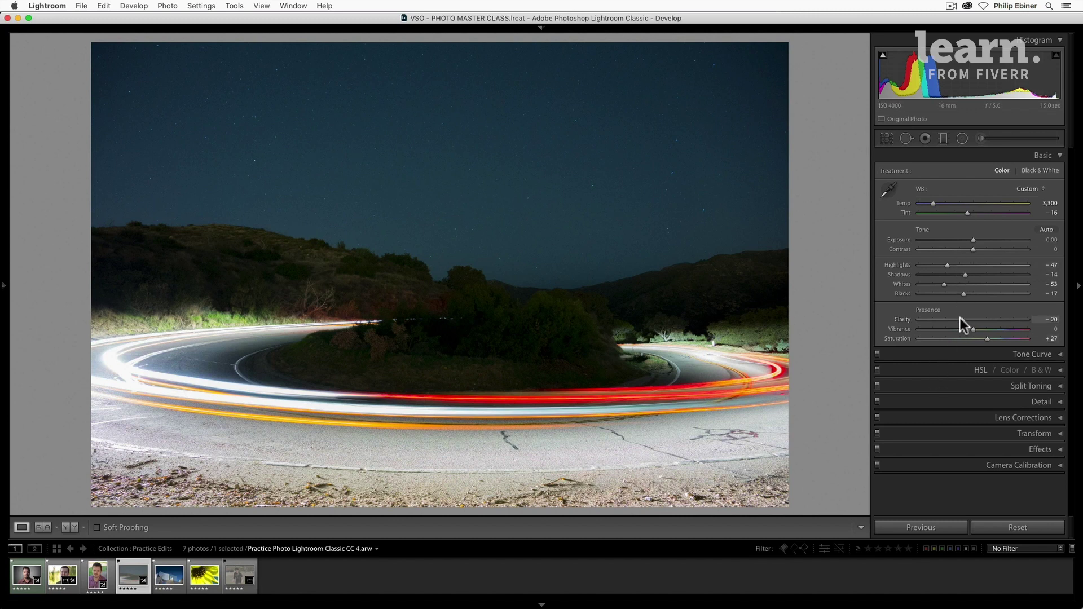
double_click(959, 318)
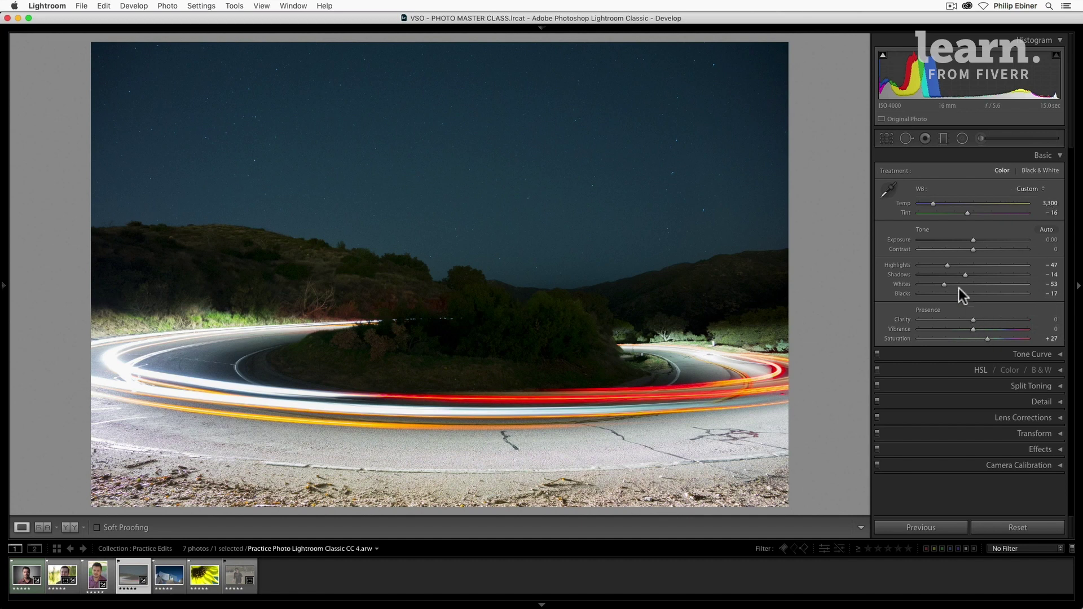
left_click_drag(981, 339, 894, 337)
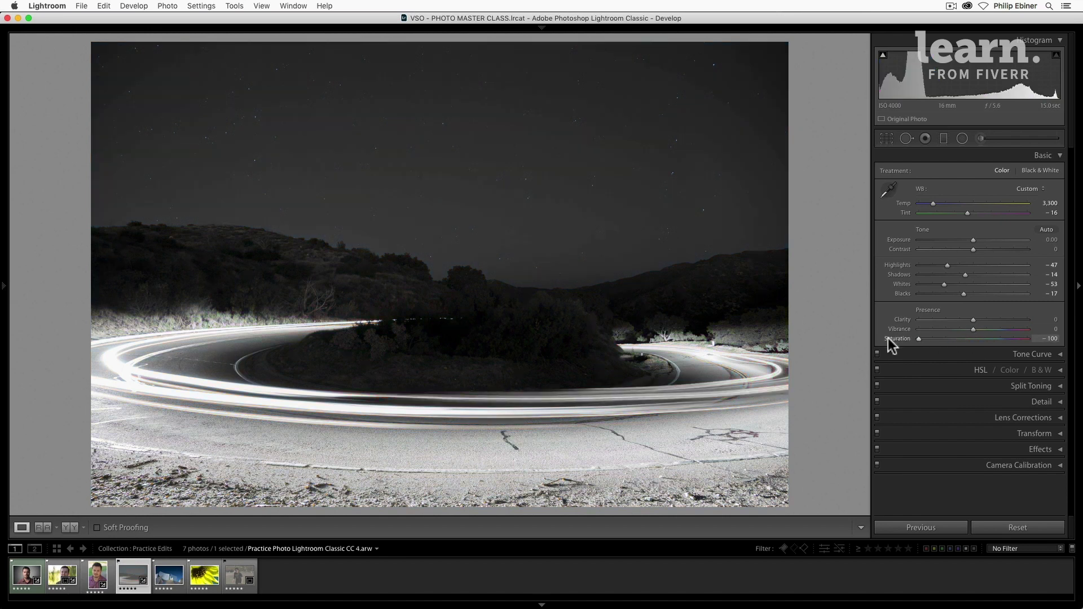
key("super+z")
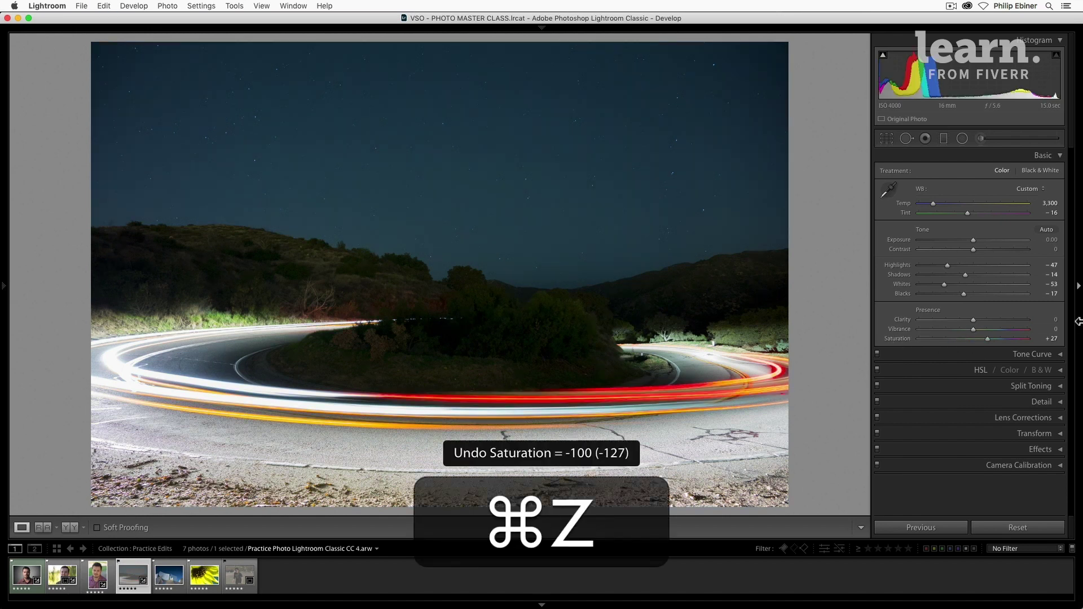
Expand HSL for the night photo and cycle through Hue, Saturation, Luminance and All, ending on Hue.
left_click(1056, 370)
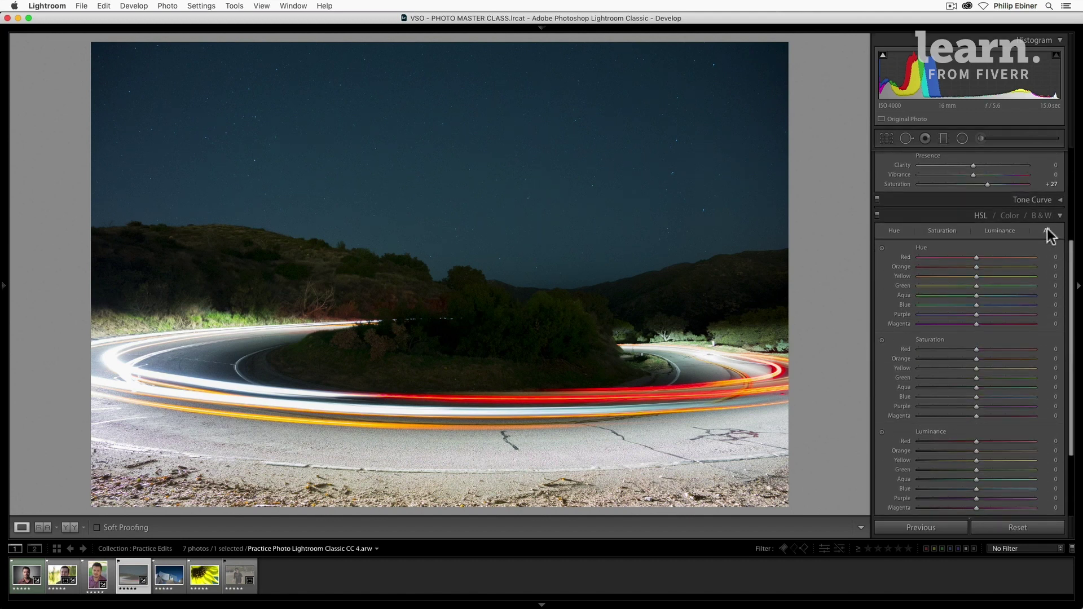
left_click(897, 227)
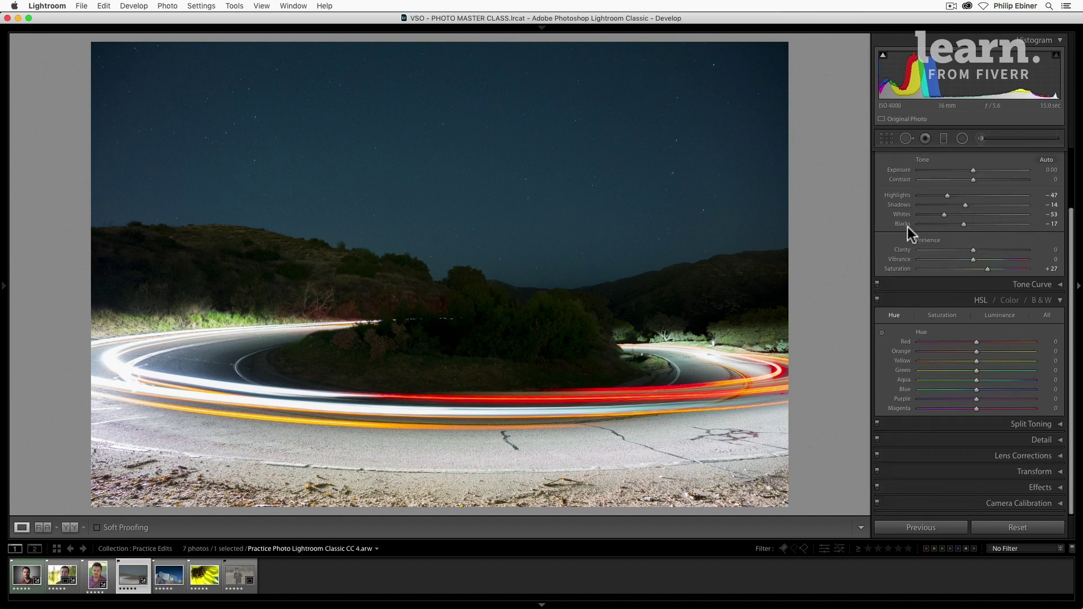
left_click(934, 320)
left_click(1003, 317)
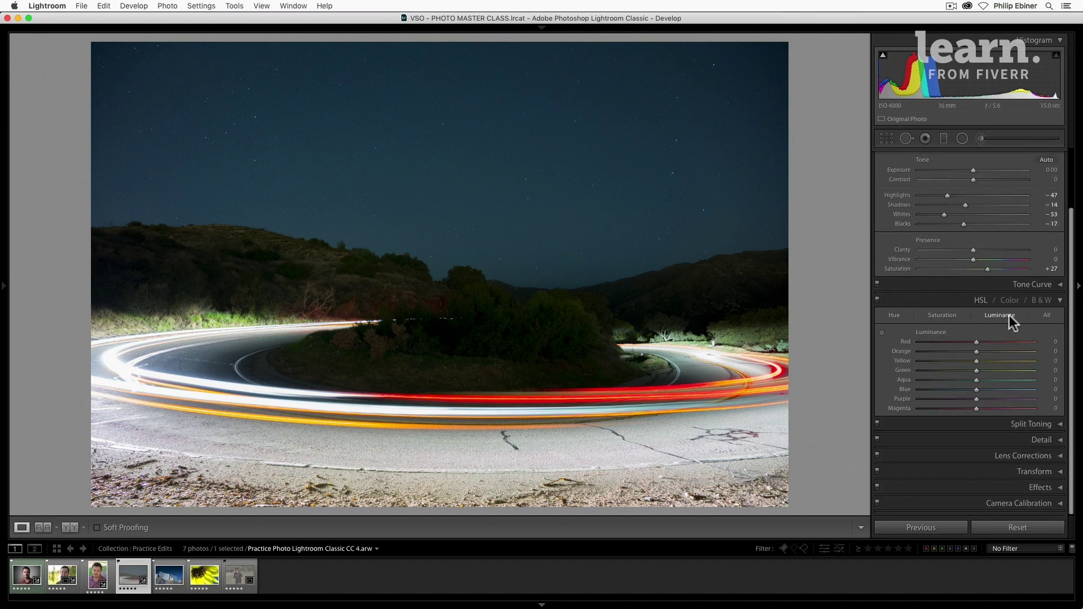
left_click(1047, 315)
left_click(893, 314)
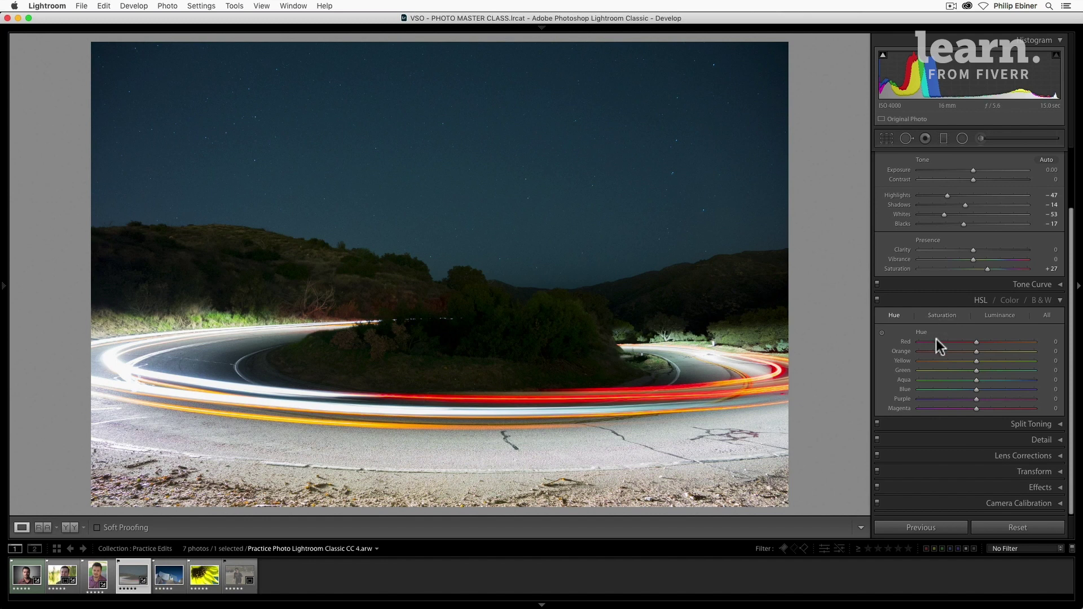
Open the sunflower close-up, test Yellow and Aqua hue shifts, and reset both to 0.
left_click(202, 581)
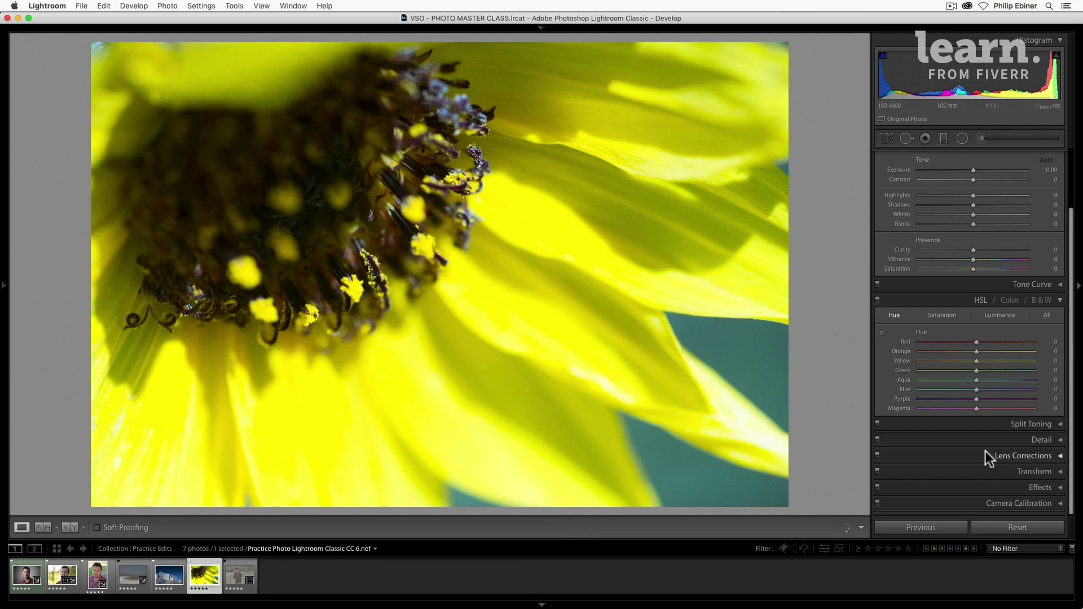
left_click_drag(975, 360, 895, 357)
double_click(895, 357)
left_click_drag(976, 379, 860, 365)
double_click(980, 377)
In HSL Saturation, desaturate the sunflower's Yellow as a test, then reset it to 0.
left_click(940, 316)
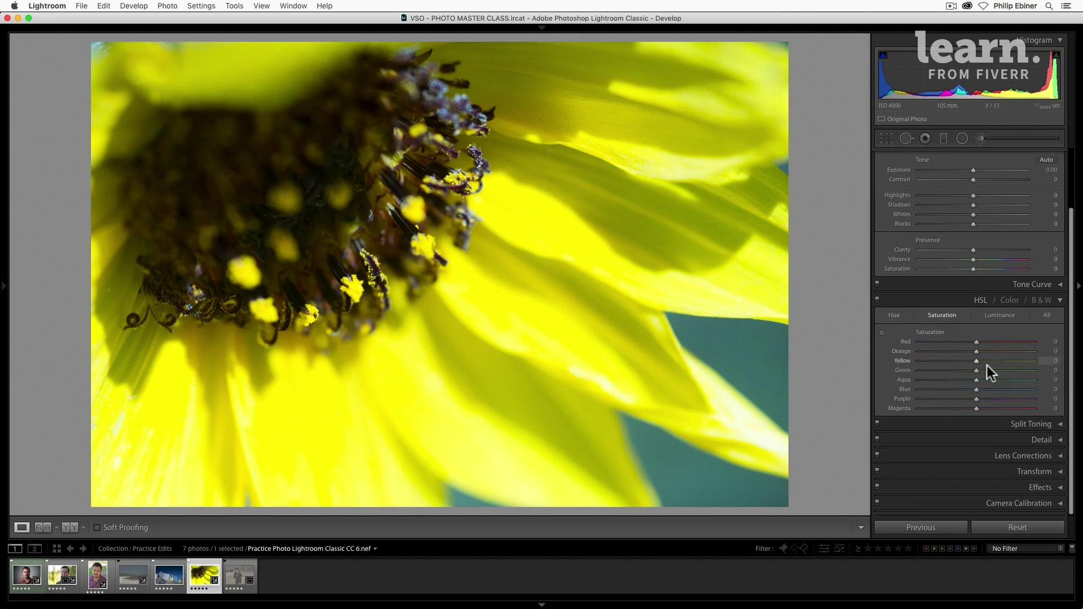
left_click_drag(976, 360, 854, 352)
double_click(919, 359)
Test darker Yellow luminance, reset it to 0, and switch to the purple-shirt portrait.
left_click(1003, 315)
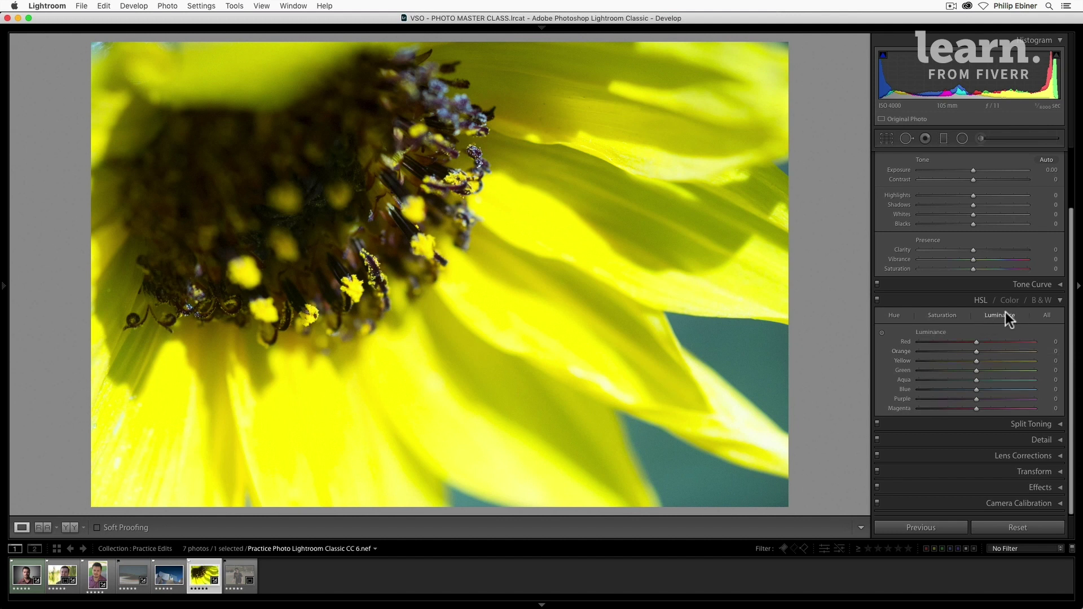
mouse_move(976, 358)
left_mouse_down()
mouse_move(903, 358)
mouse_move(1053, 365)
mouse_move(978, 364)
left_mouse_up()
double_click(977, 361)
left_click(94, 576)
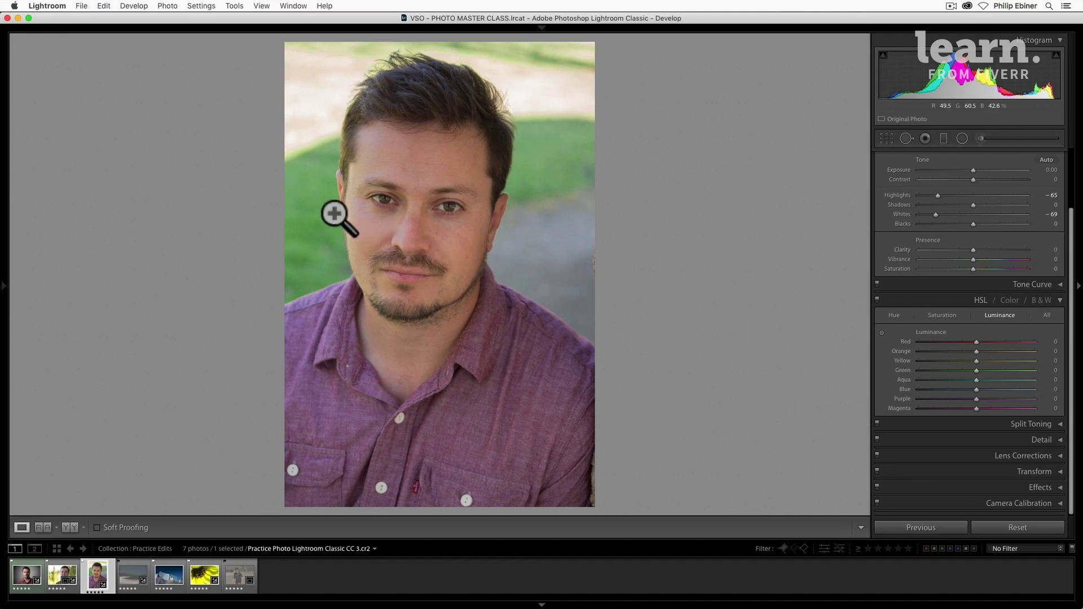
Test Green (-92), Red and Magenta saturation on the portrait, resetting each to 0.
left_click(942, 314)
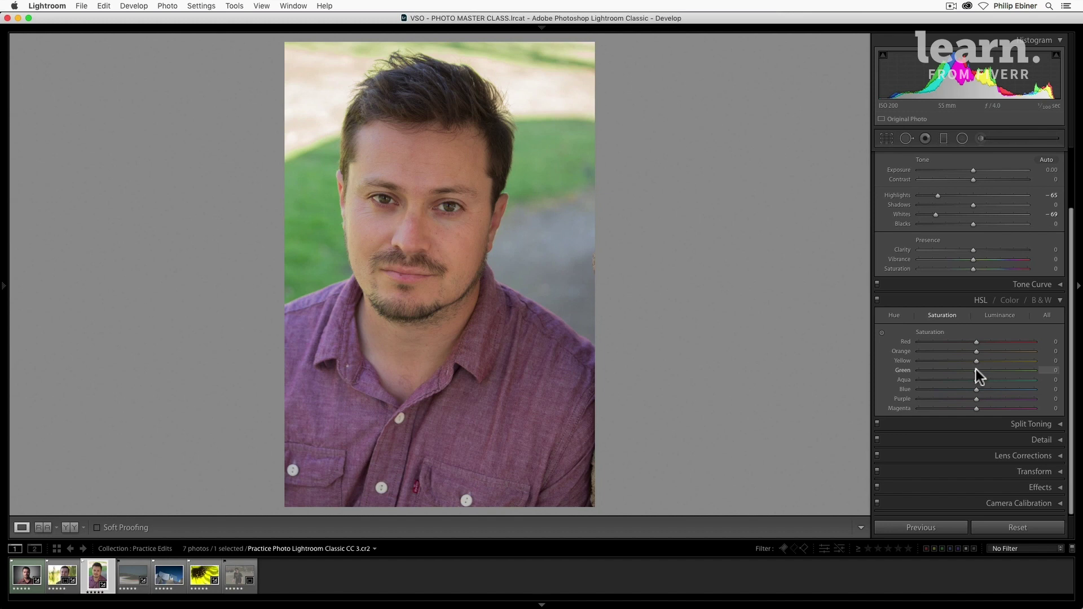
left_click_drag(975, 369, 922, 369)
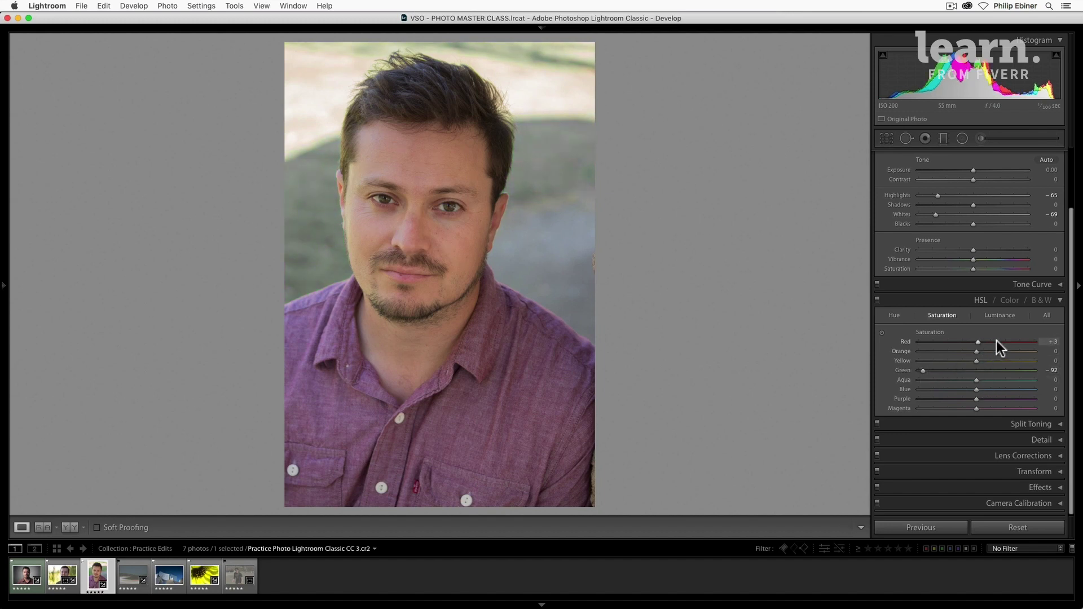
left_click_drag(996, 342, 1023, 341)
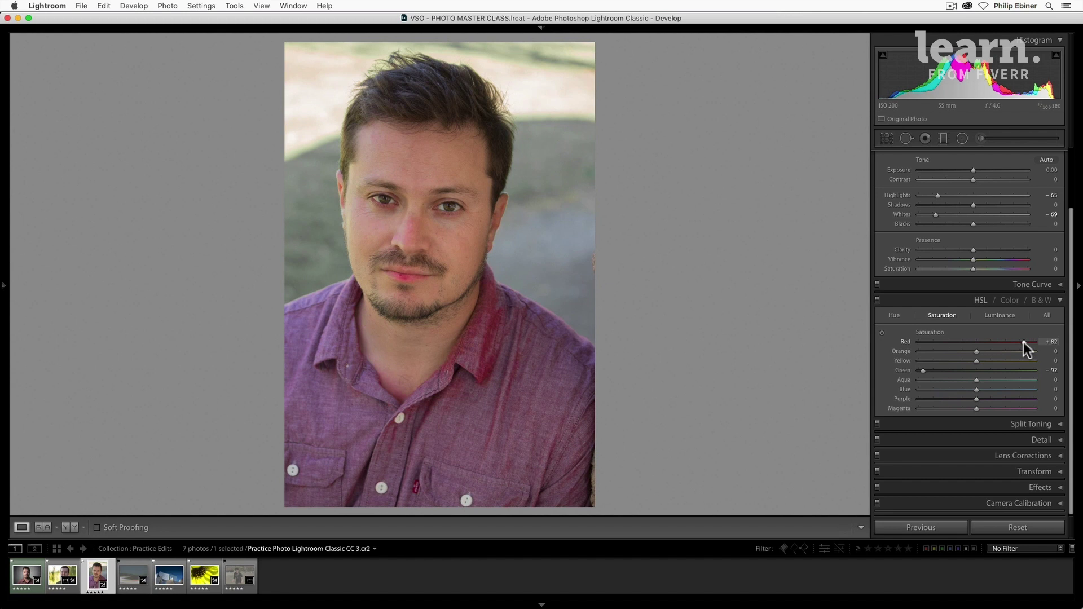
double_click(1023, 342)
left_click_drag(976, 409, 1004, 407)
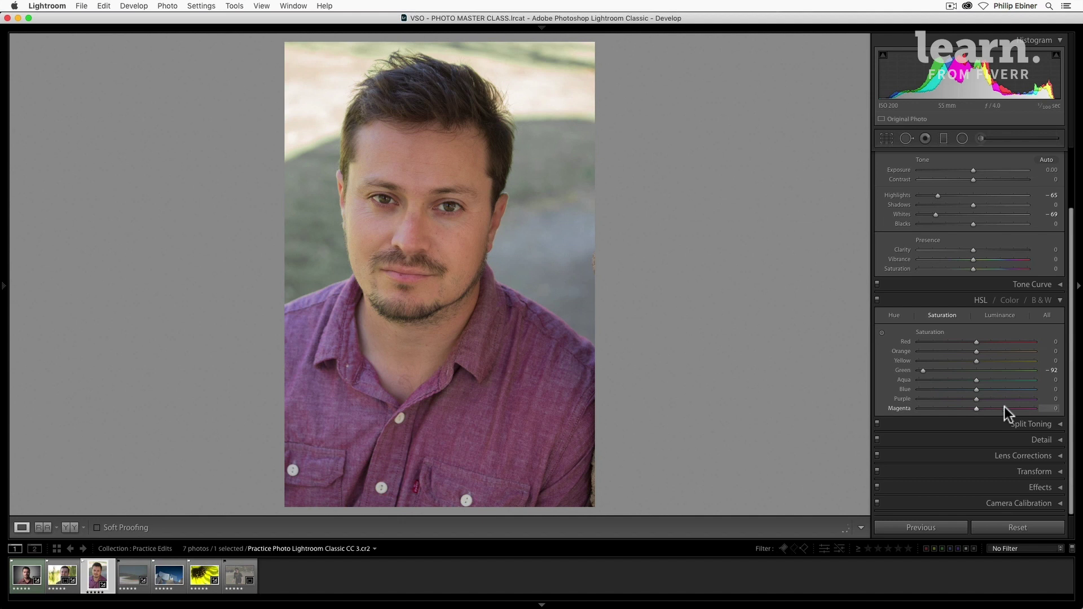
double_click(1003, 407)
double_click(923, 370)
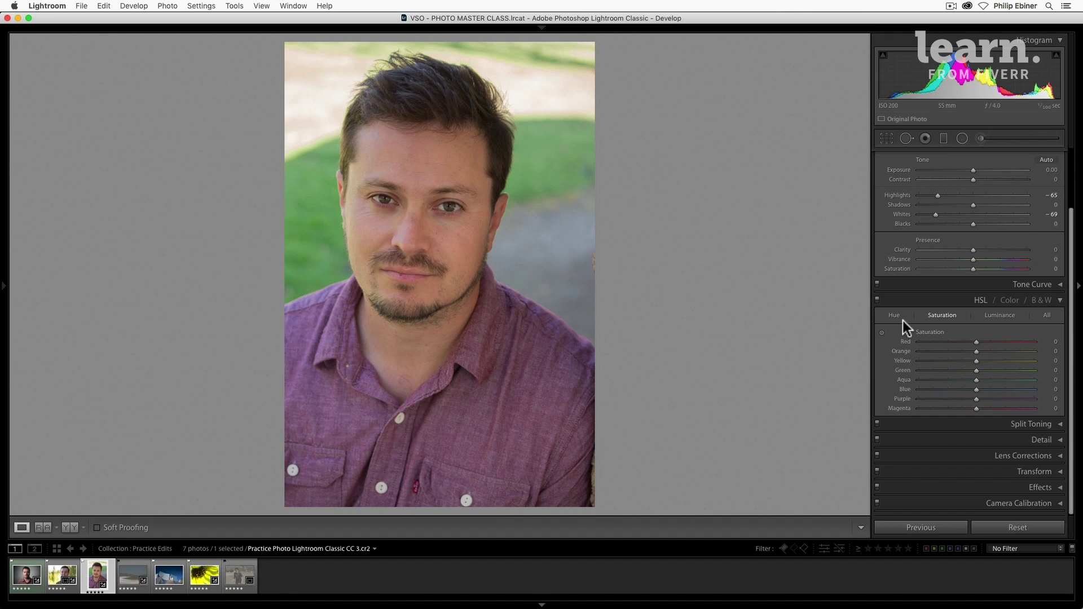
left_click(990, 316)
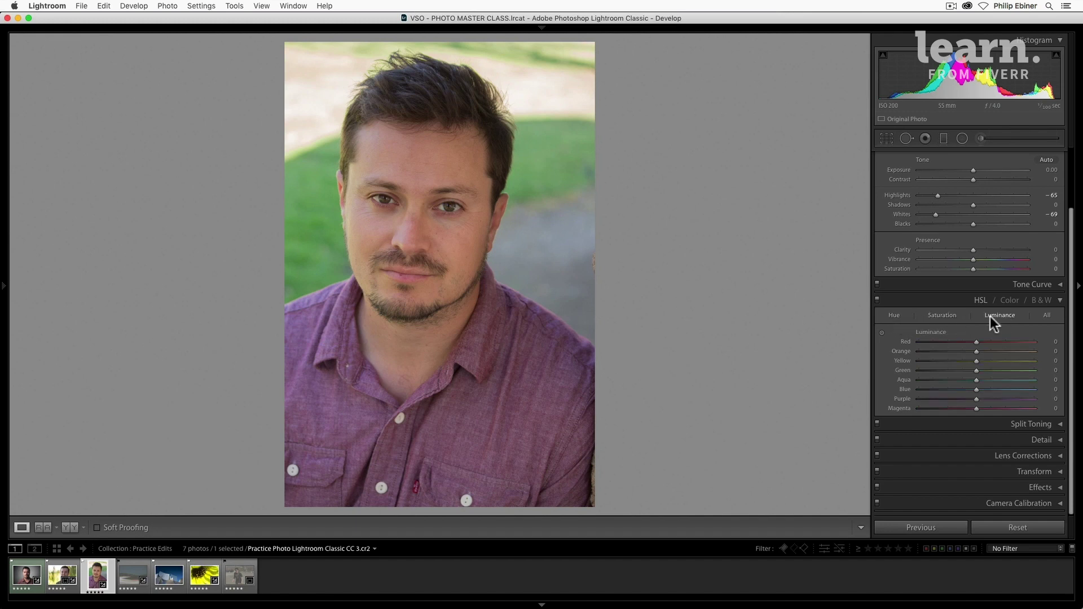
left_click(938, 315)
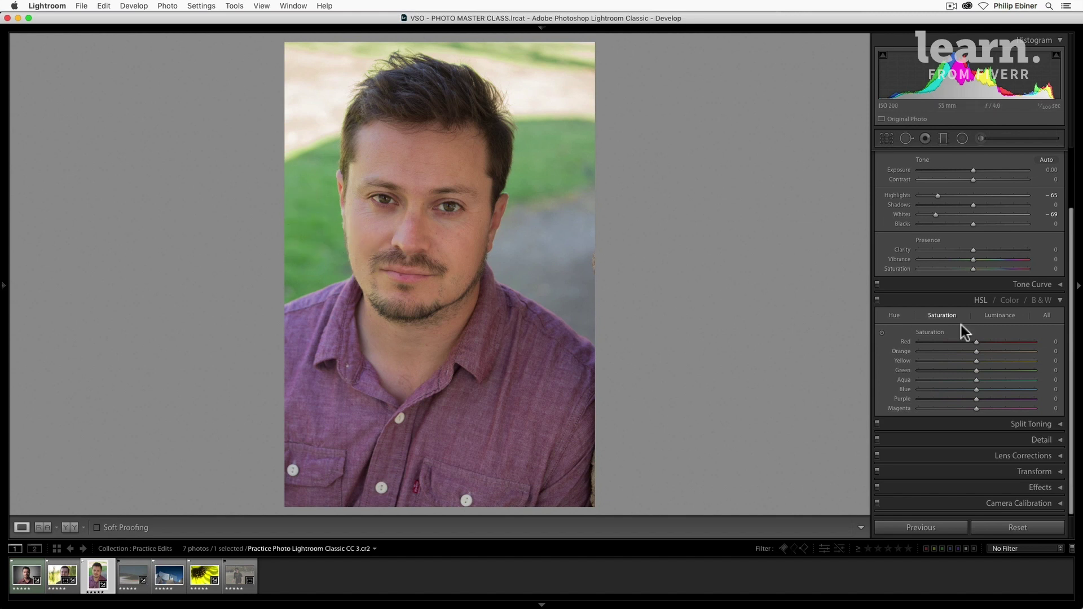
With the targeted Saturation tool, drag the grass down to grey it (Green -100, Aqua -30).
left_click(881, 332)
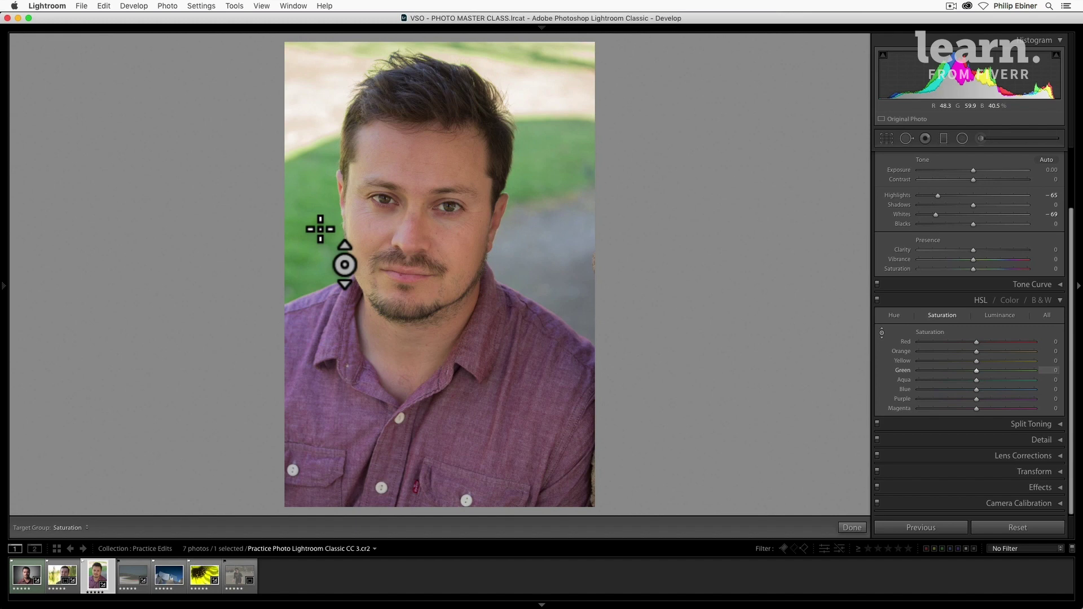
left_click_drag(293, 254, 292, 208)
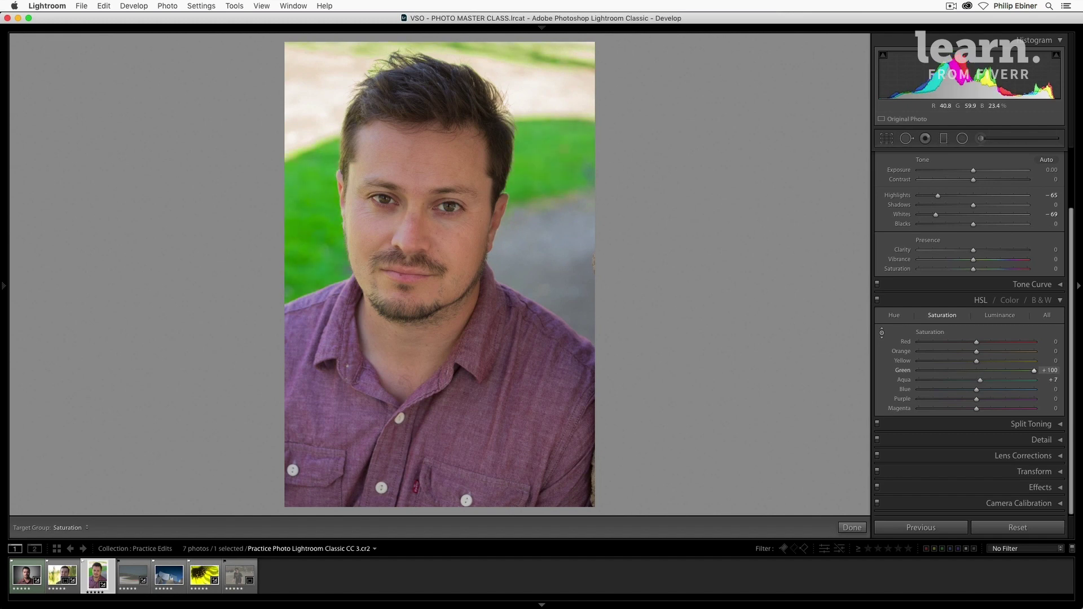
left_click_drag(293, 208, 292, 334)
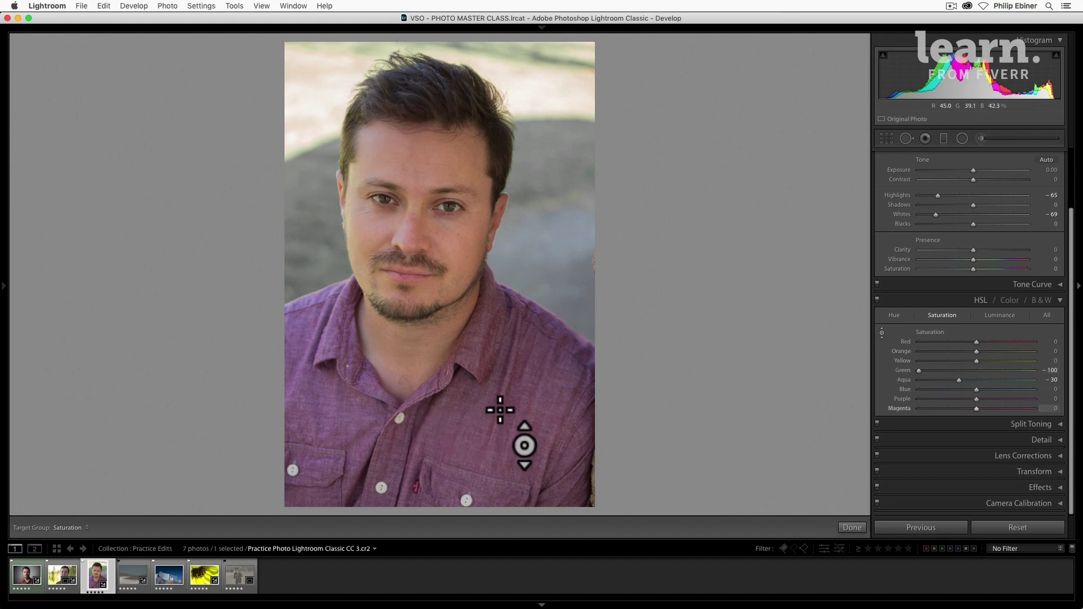
Drag up on the shirt to push Magenta saturation to +80 and Purple to +25.
mouse_move(500, 410)
left_mouse_down()
mouse_move(500, 356)
mouse_move(496, 406)
left_mouse_up()
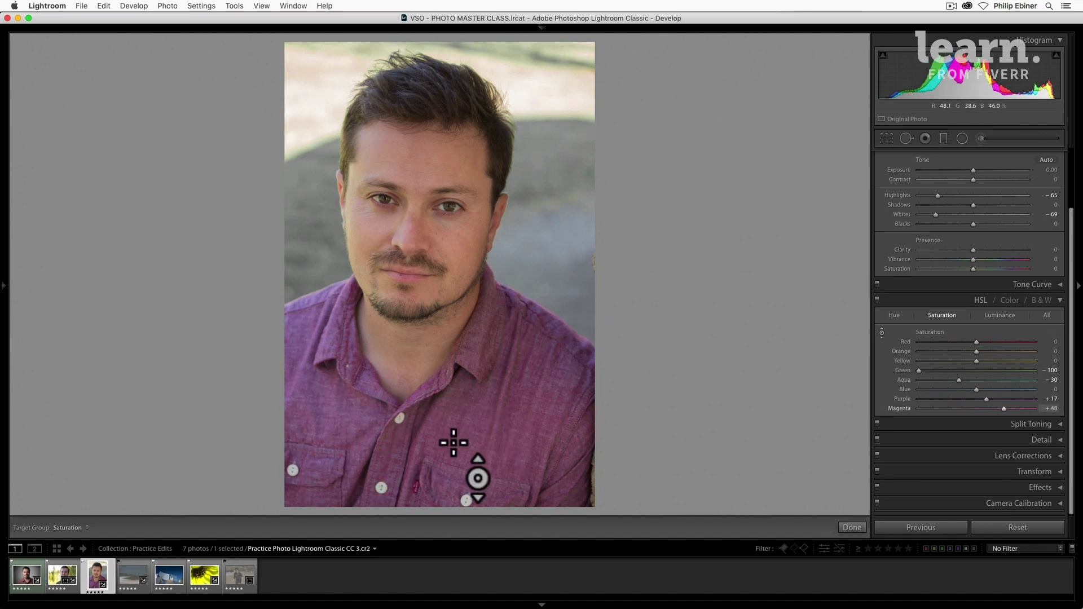
left_click_drag(454, 443, 453, 430)
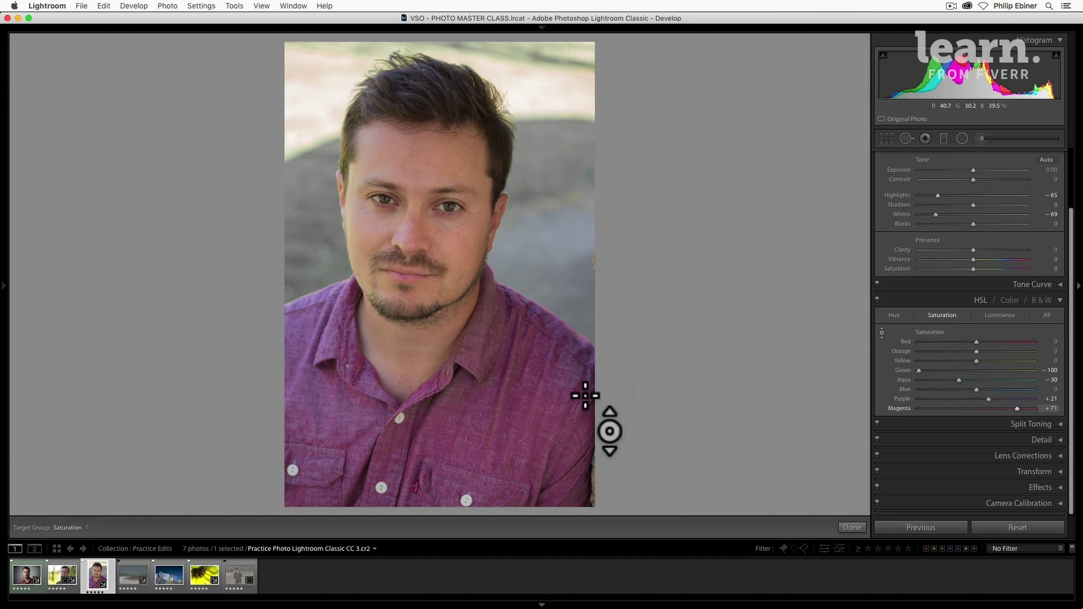
left_click_drag(584, 396, 585, 391)
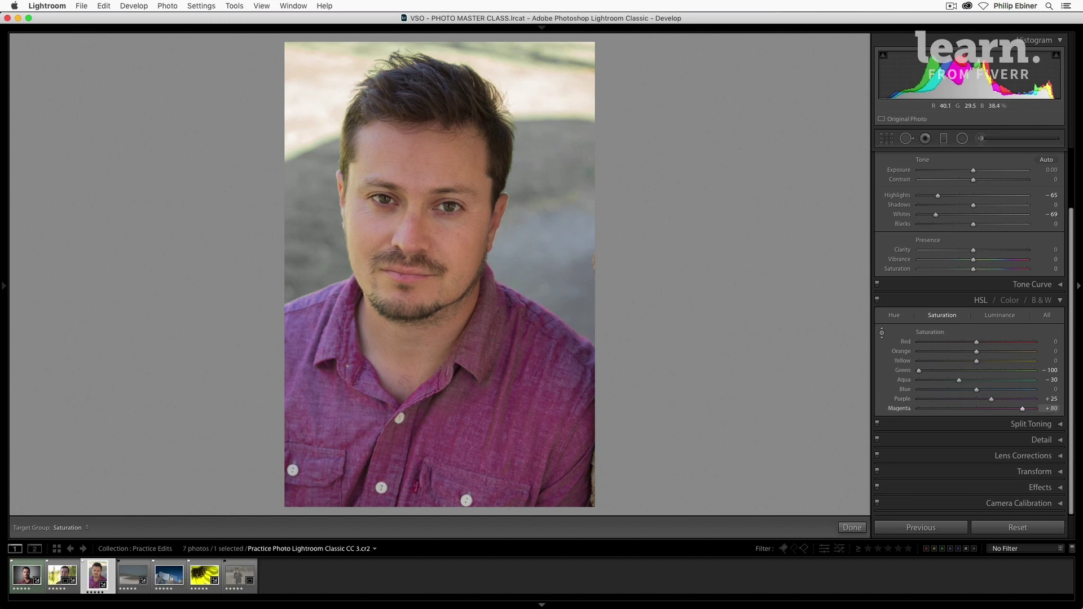
left_click_drag(374, 446, 376, 454)
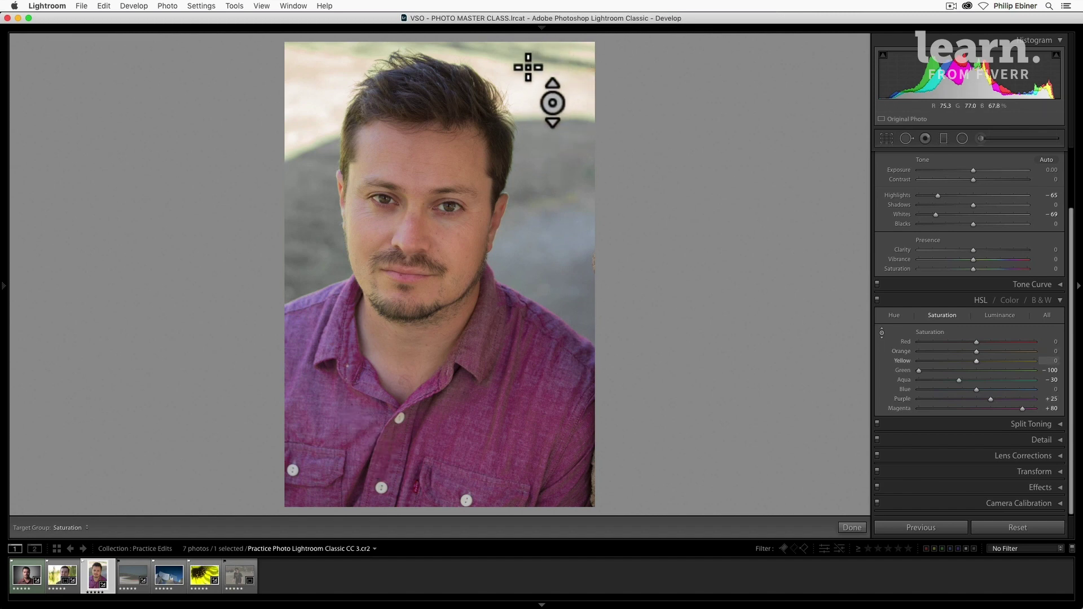
Undo a trial on the face, then drag up on the skin for Orange +24 and Red +2 saturation.
mouse_move(551, 102)
left_mouse_down()
mouse_move(535, 86)
mouse_move(535, 96)
left_mouse_up()
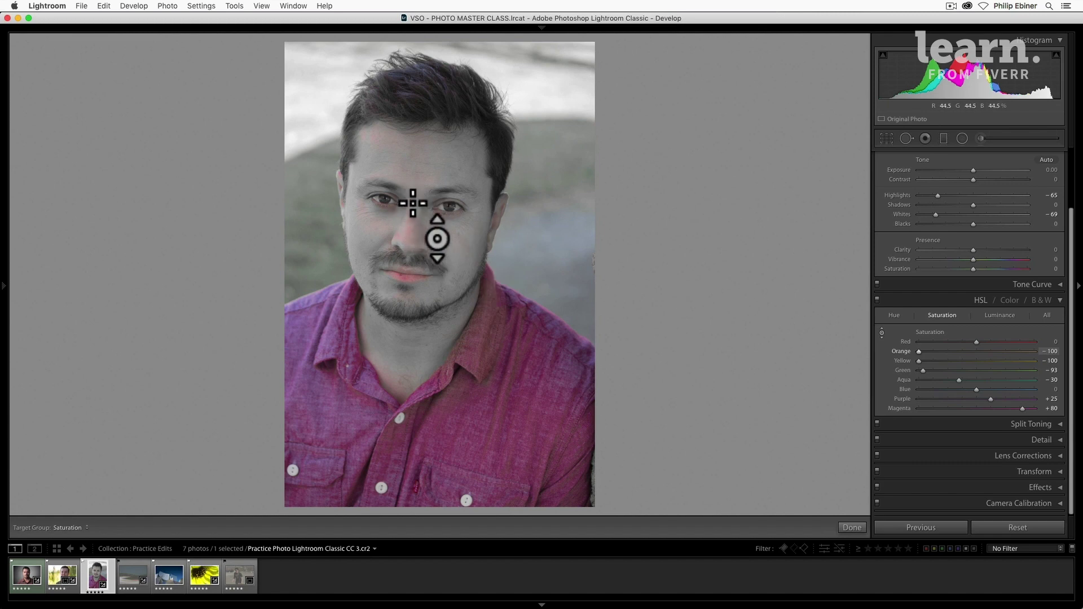
key("super+z")
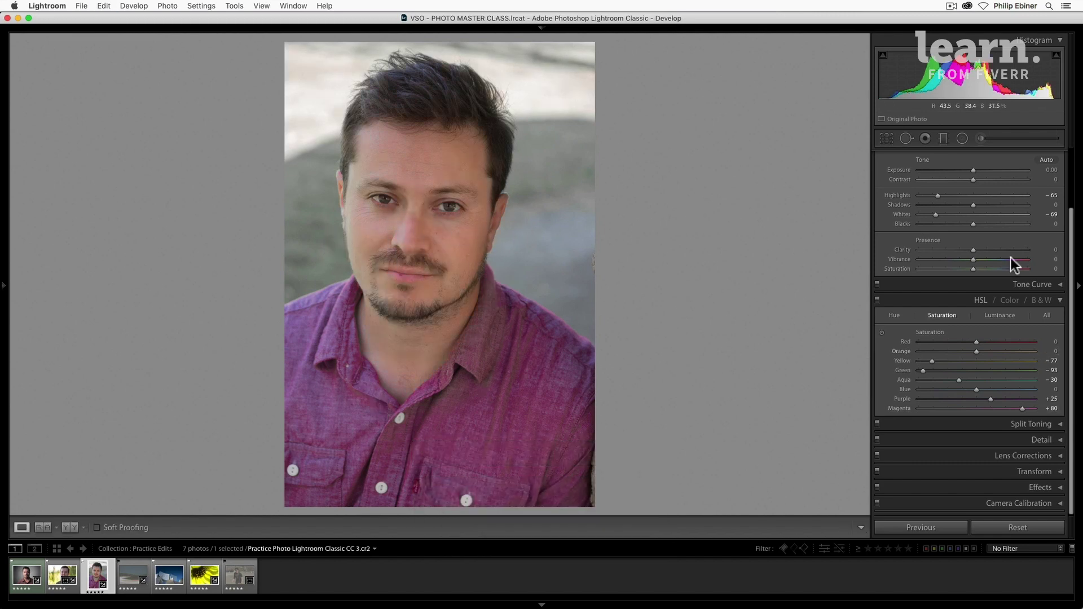
left_click(881, 332)
left_click_drag(464, 244, 464, 195)
left_click_drag(464, 243, 464, 217)
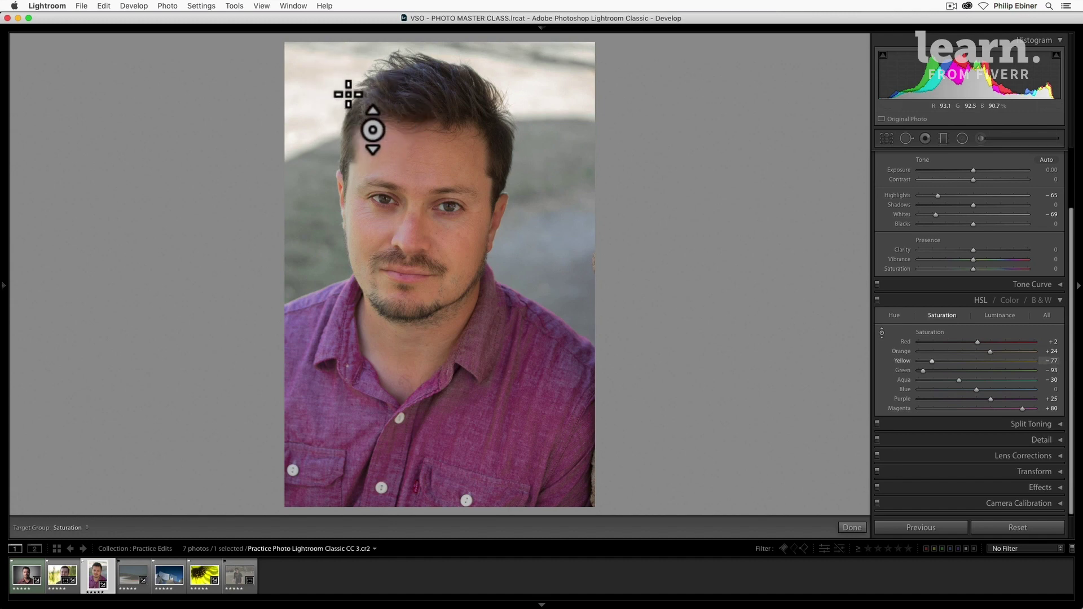
Open the architecture photo and shift its blue sky to purple: Blue hue +79, Purple +6.
left_click(169, 575)
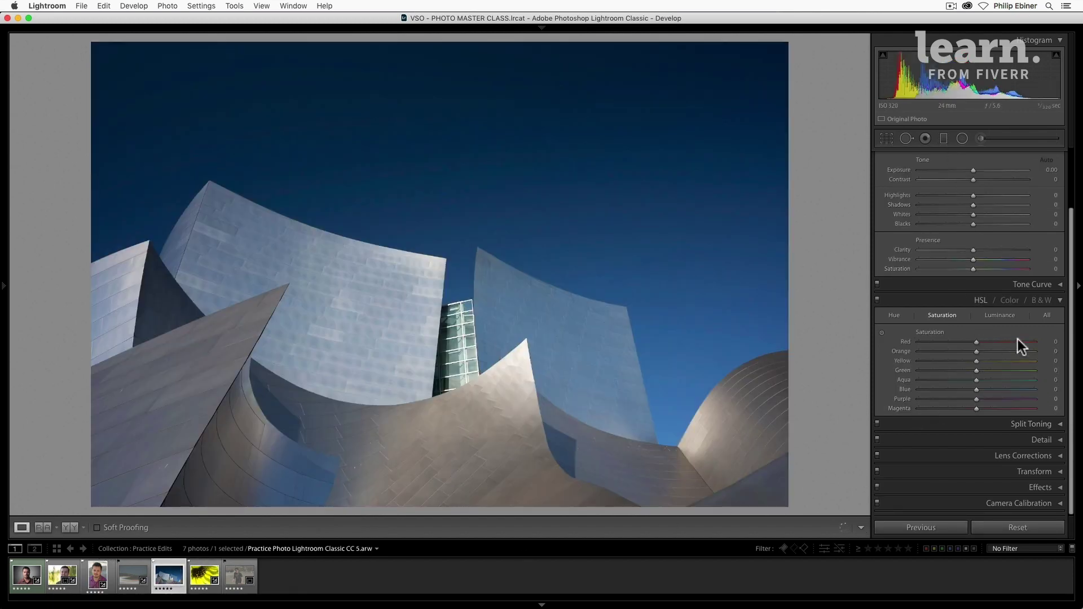
left_click(891, 315)
left_click(881, 333)
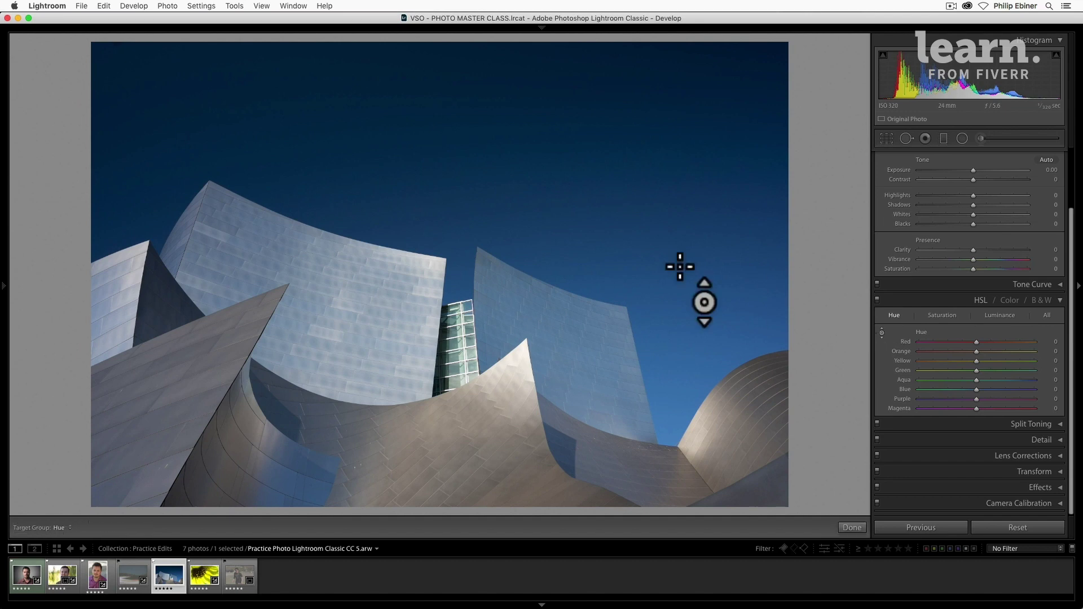
left_click_drag(428, 113, 429, 152)
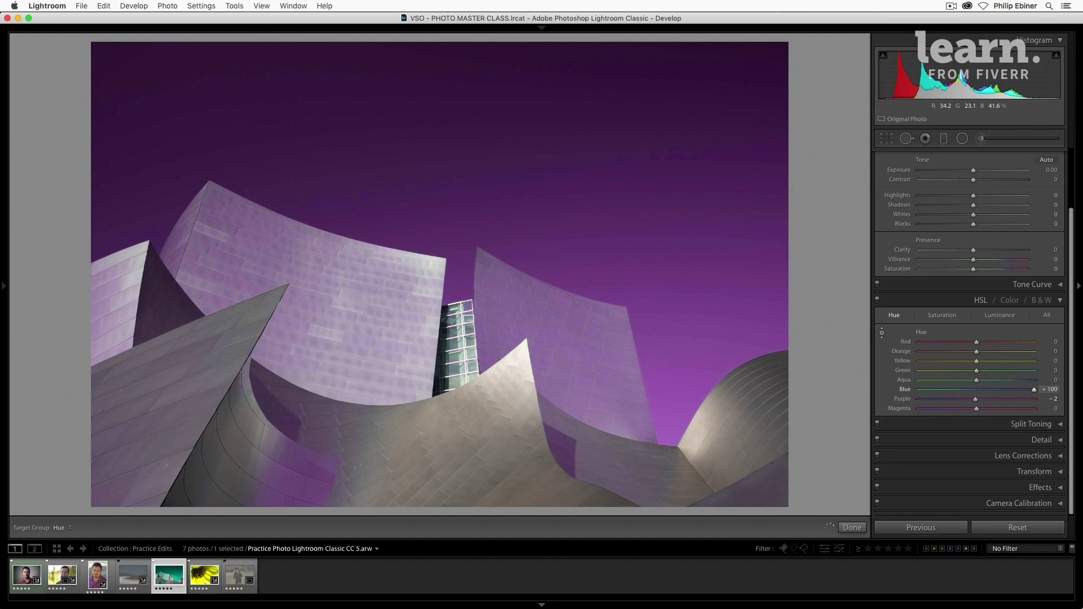
key("Up")
left_click_drag(611, 192, 627, 224)
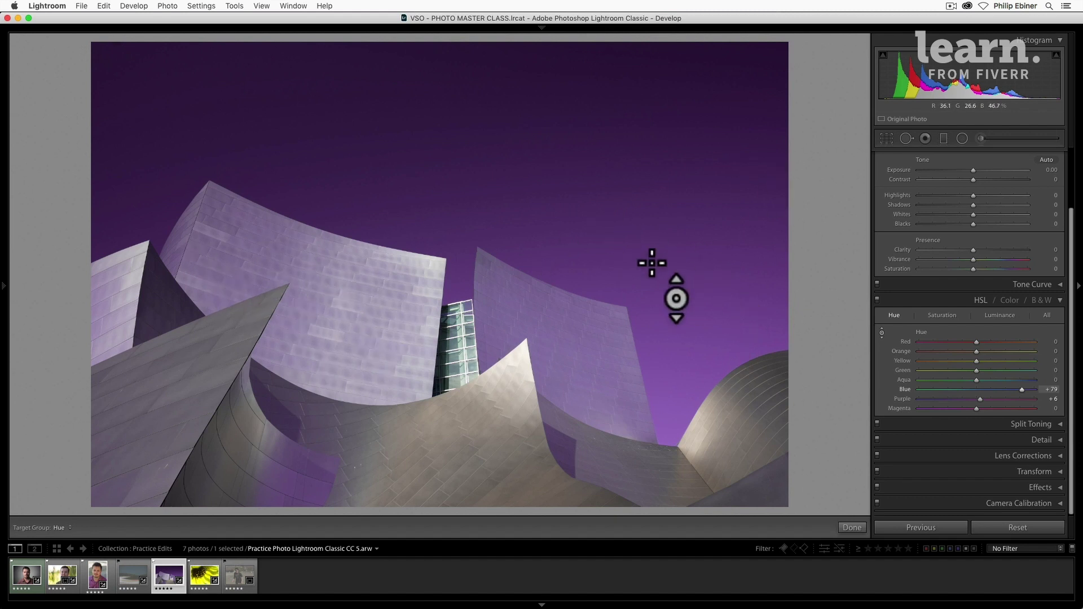
left_click(940, 314)
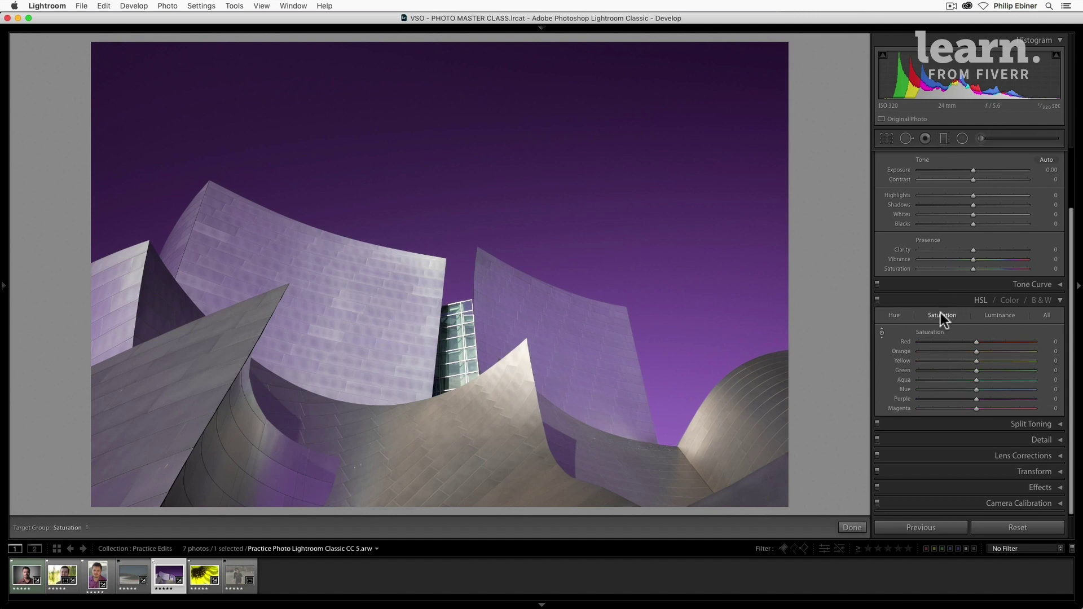
left_click(882, 333)
mouse_move(556, 328)
left_mouse_down()
mouse_move(555, 395)
mouse_move(556, 293)
mouse_move(556, 389)
mouse_move(546, 327)
left_mouse_up()
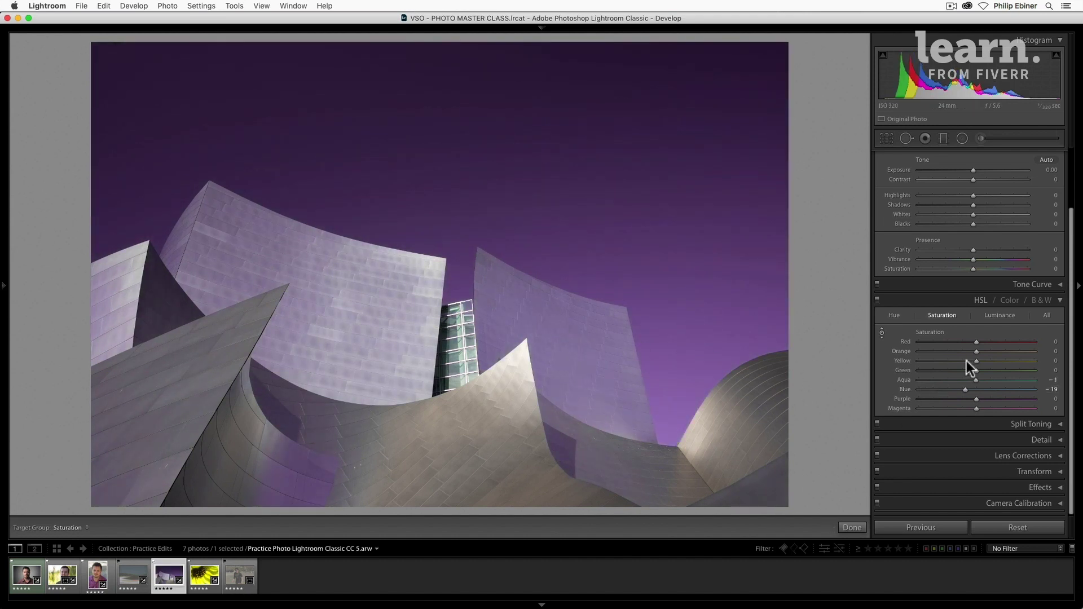
key("super+z")
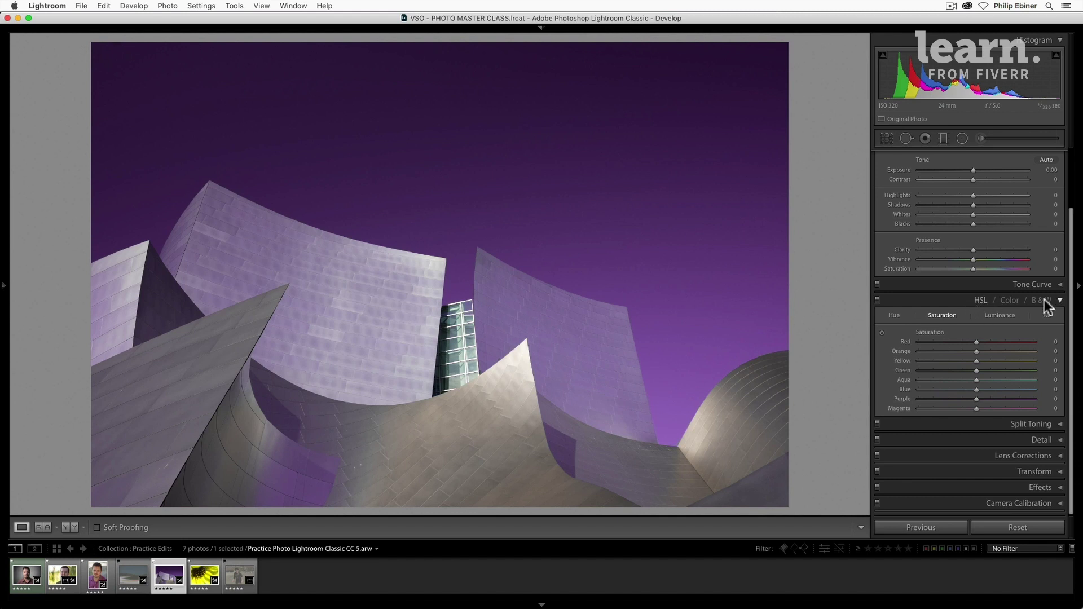
Open the sunflower photo, reset the yellow hue, saturation and luminance to zero, then convert it to black and white.
left_click(1009, 300)
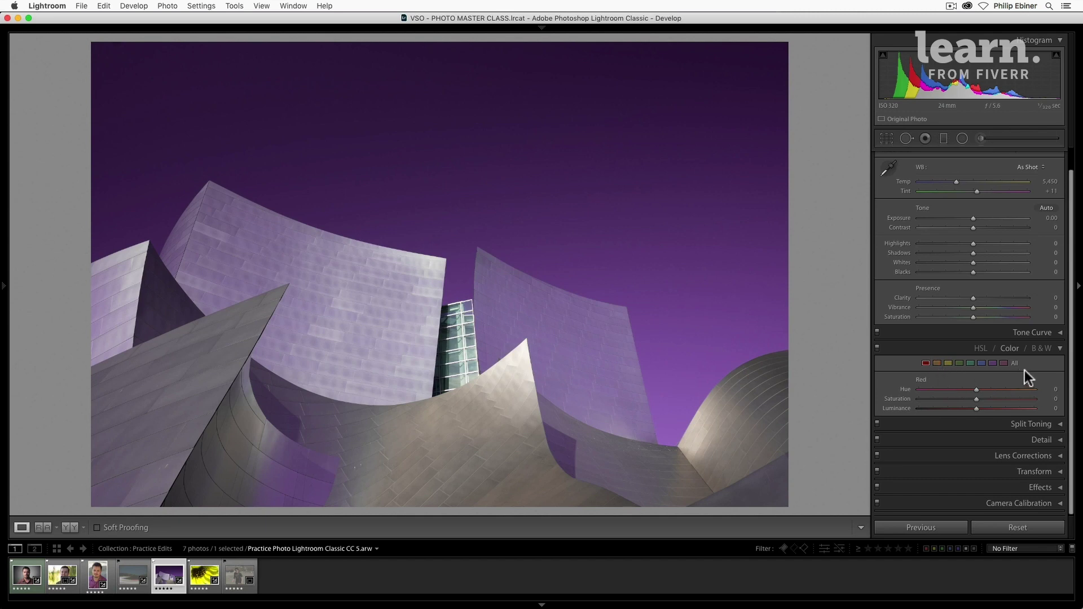
left_click(204, 575)
left_click(947, 363)
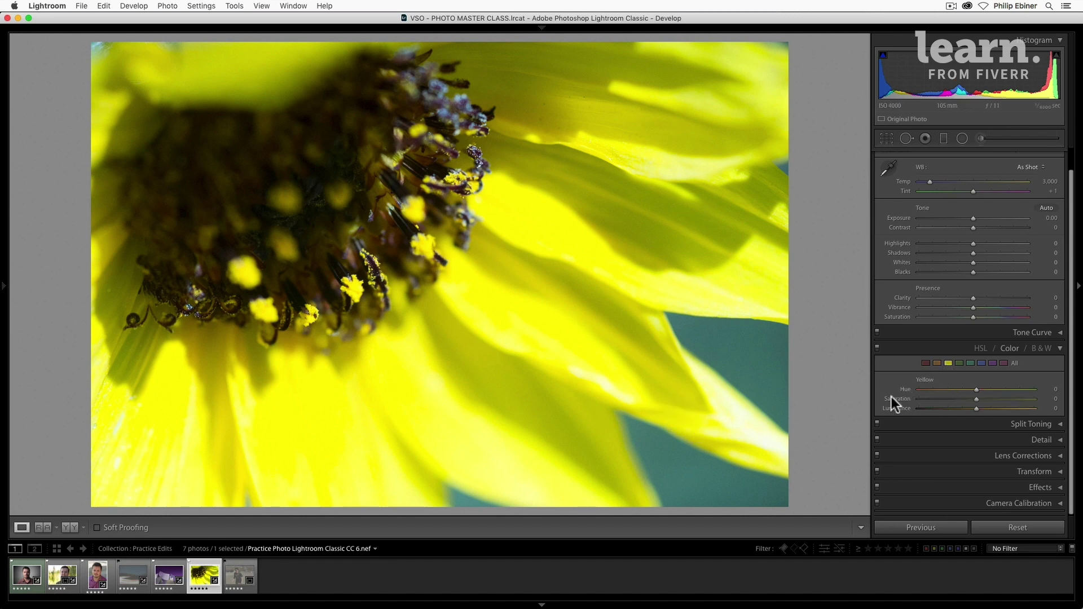
left_click_drag(974, 388, 1003, 408)
double_click(1003, 408)
double_click(1007, 400)
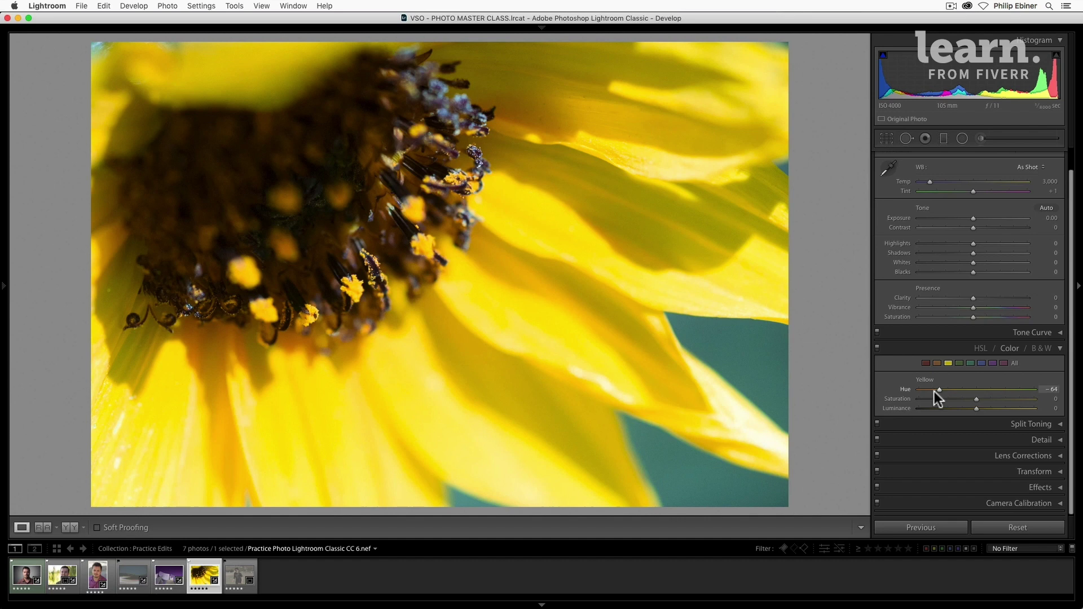
double_click(939, 389)
left_click(1037, 346)
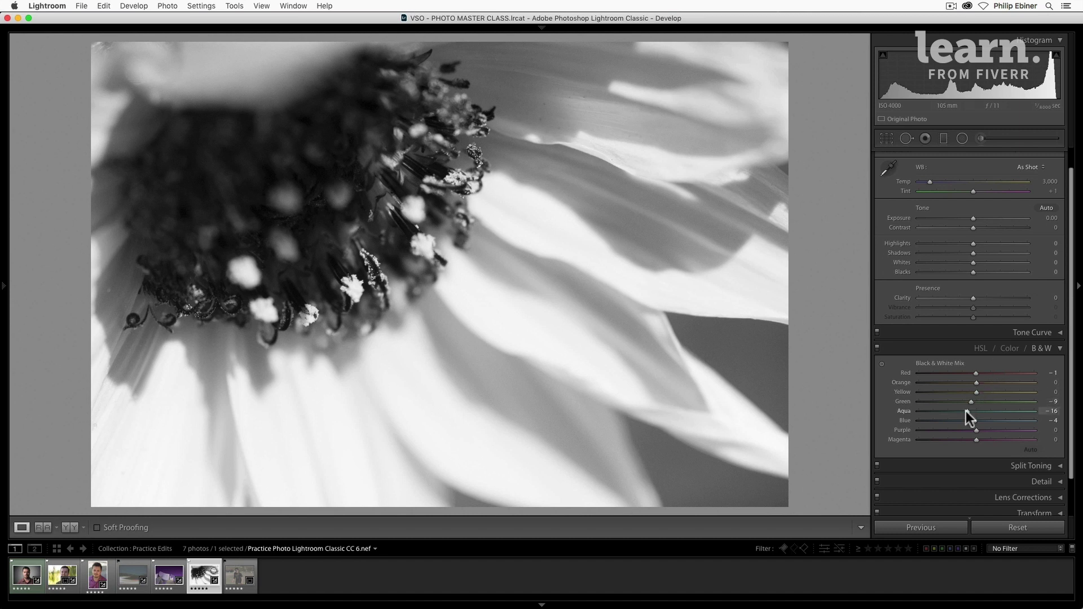
Drag the Yellow mix down to -18 so the sunflower petals render darker grey.
left_click_drag(975, 391, 997, 413)
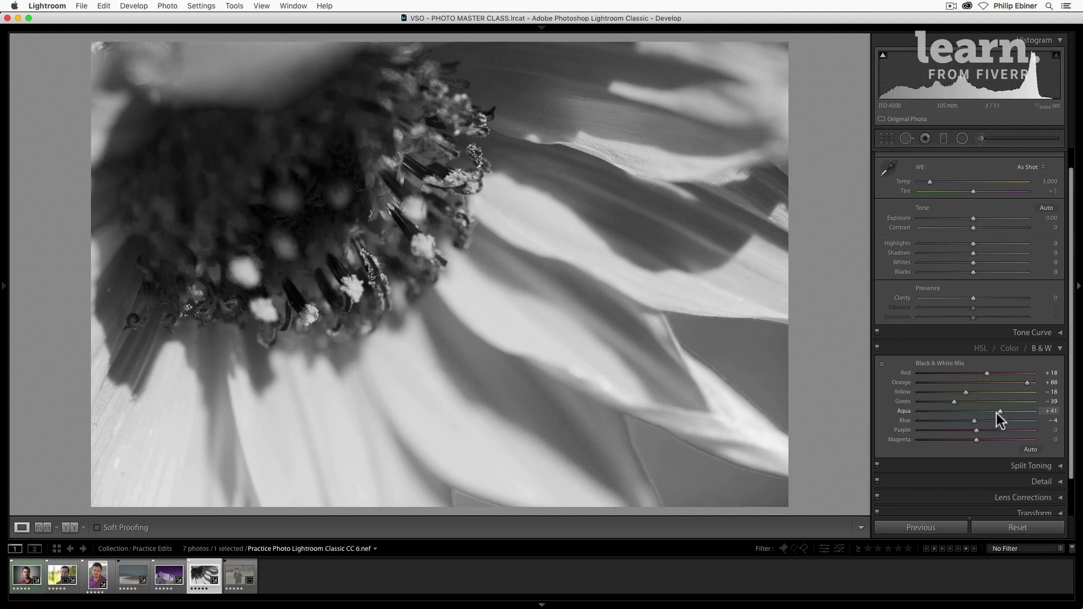